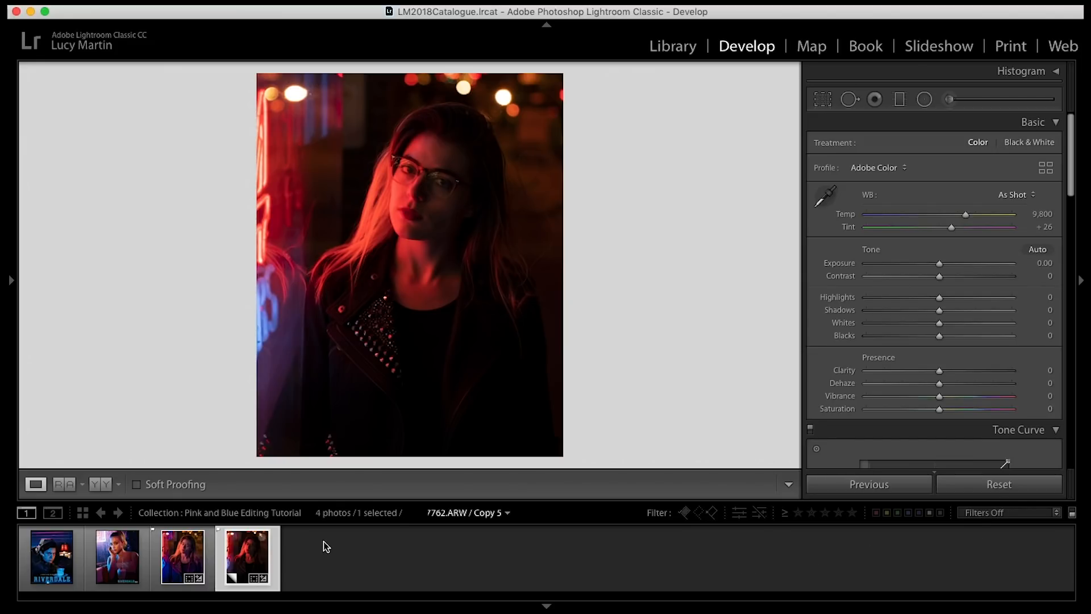
View the pink-and-blue Riverdale reference photo, then set the dark portrait's split toning highlights to hue 312 and saturation 11
{"action": "left_click", "coordinate": [118, 558]}
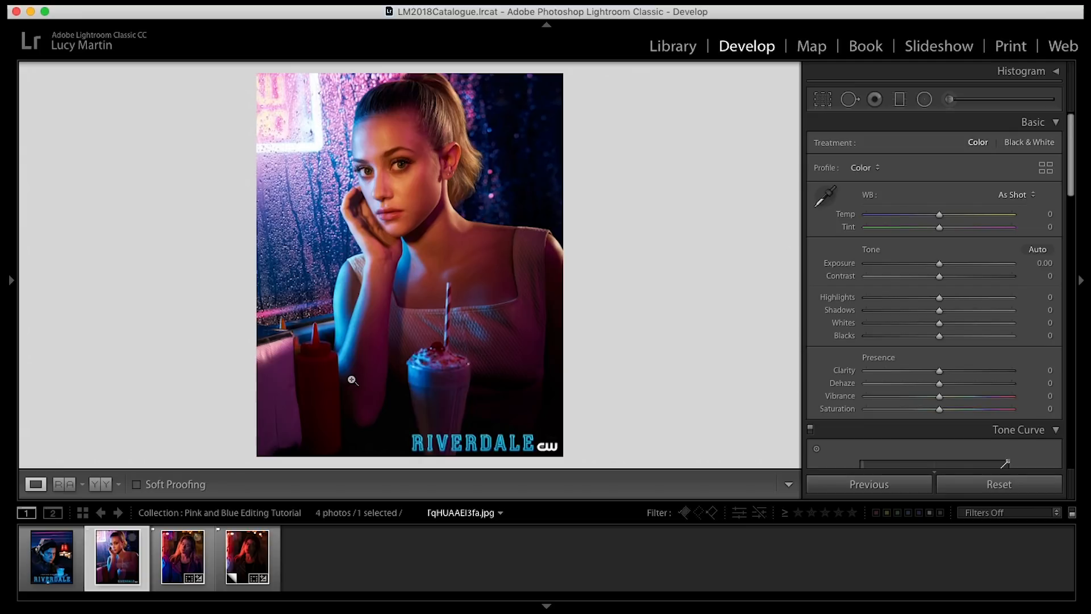
{"action": "left_click", "coordinate": [248, 557]}
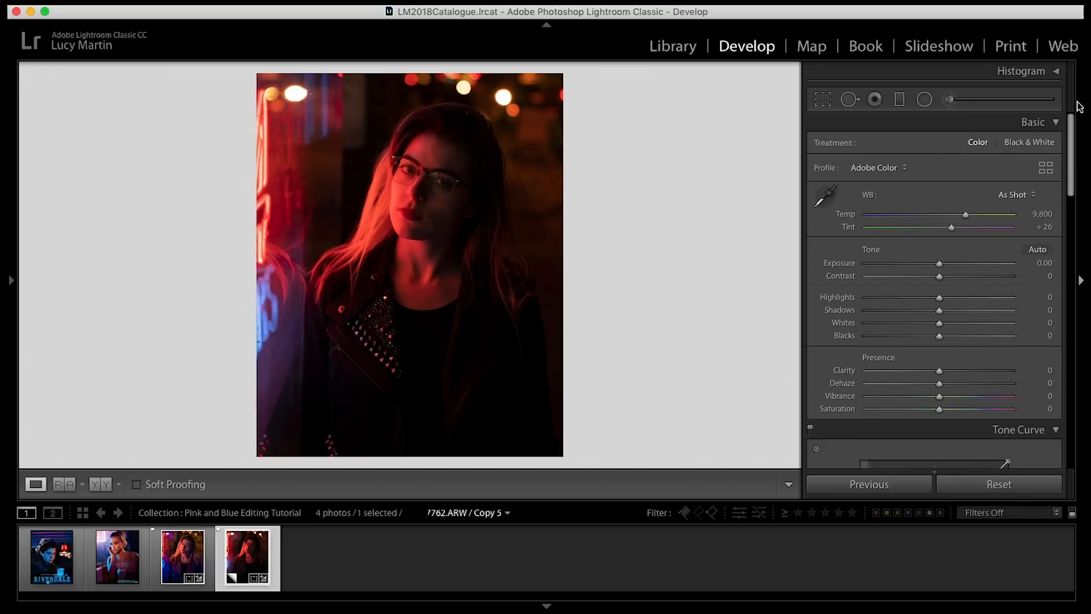
{"action": "left_click_drag", "start_coordinate": [1070, 134], "coordinate": [1066, 337]}
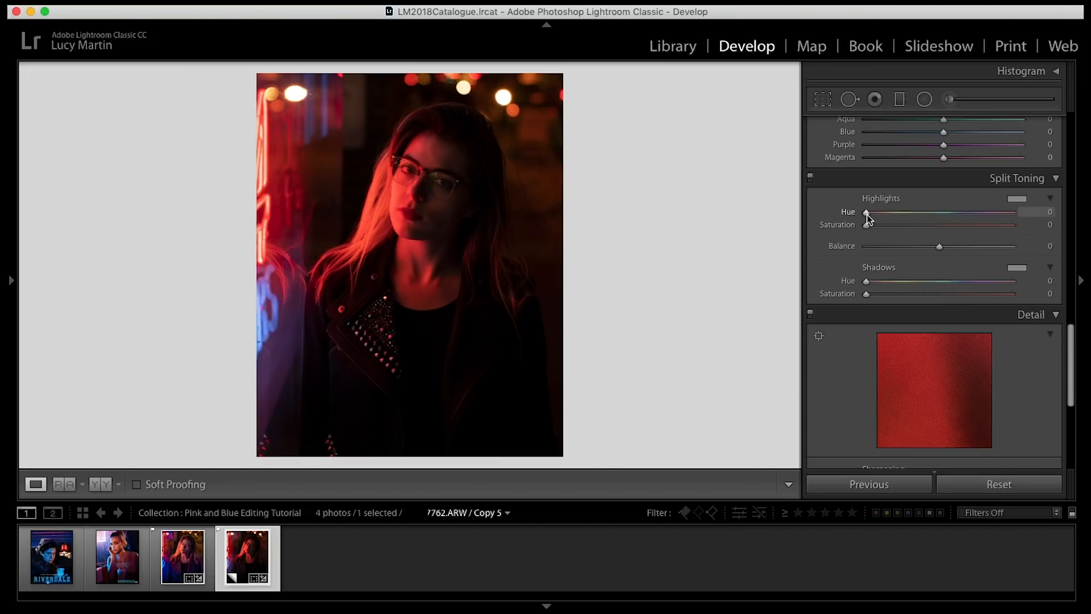
{"action": "left_click_drag", "start_coordinate": [866, 213], "coordinate": [993, 217]}
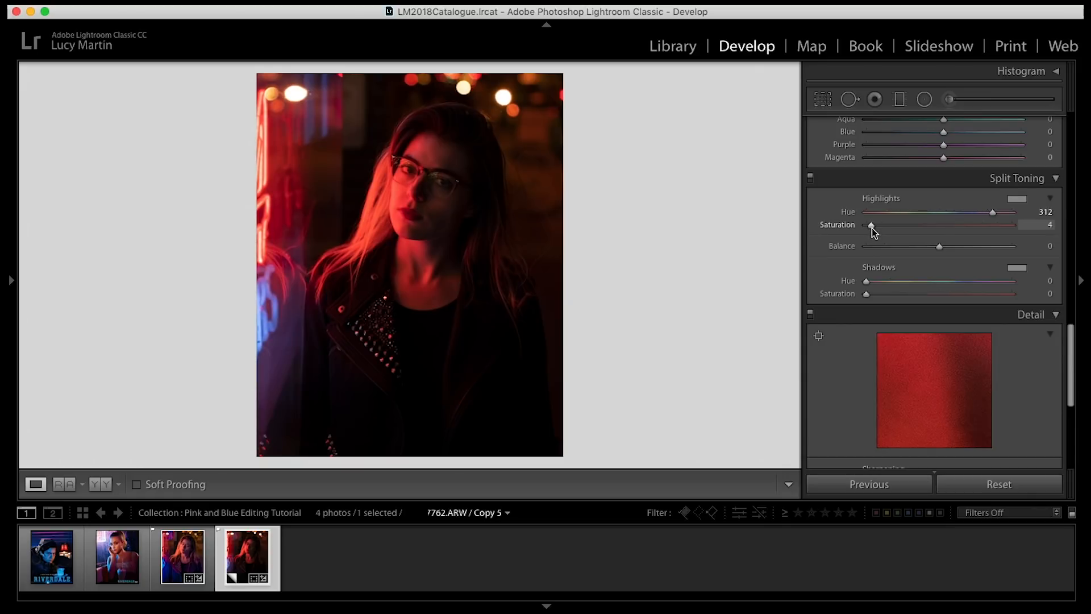
{"action": "left_click_drag", "start_coordinate": [879, 231], "coordinate": [882, 231]}
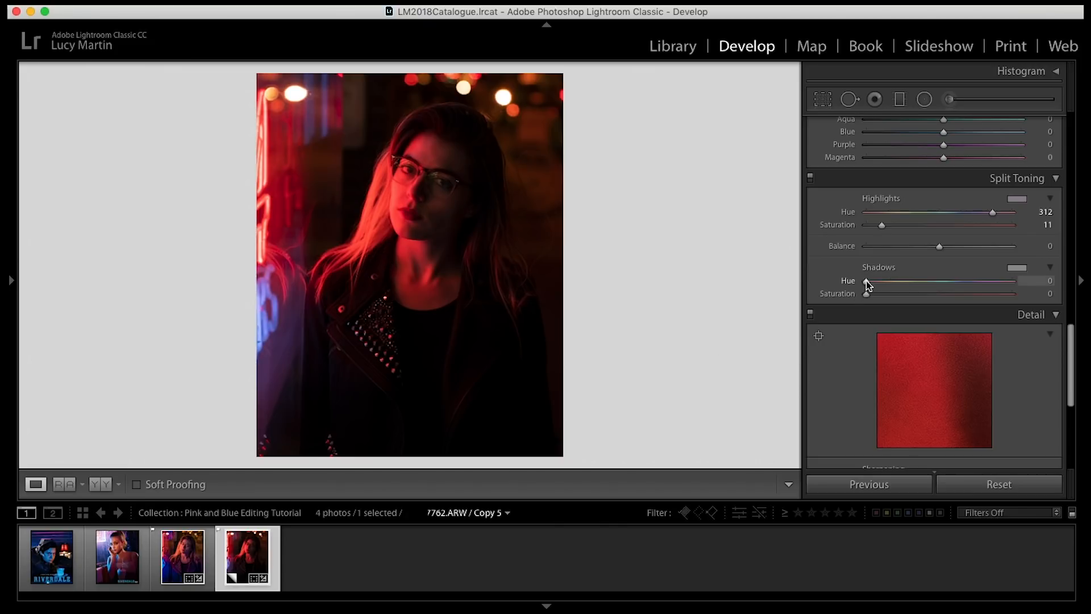
Set the split toning shadows to hue 243 and saturation 7, and compare the portrait with its before version
{"action": "left_click_drag", "start_coordinate": [868, 284], "coordinate": [964, 289]}
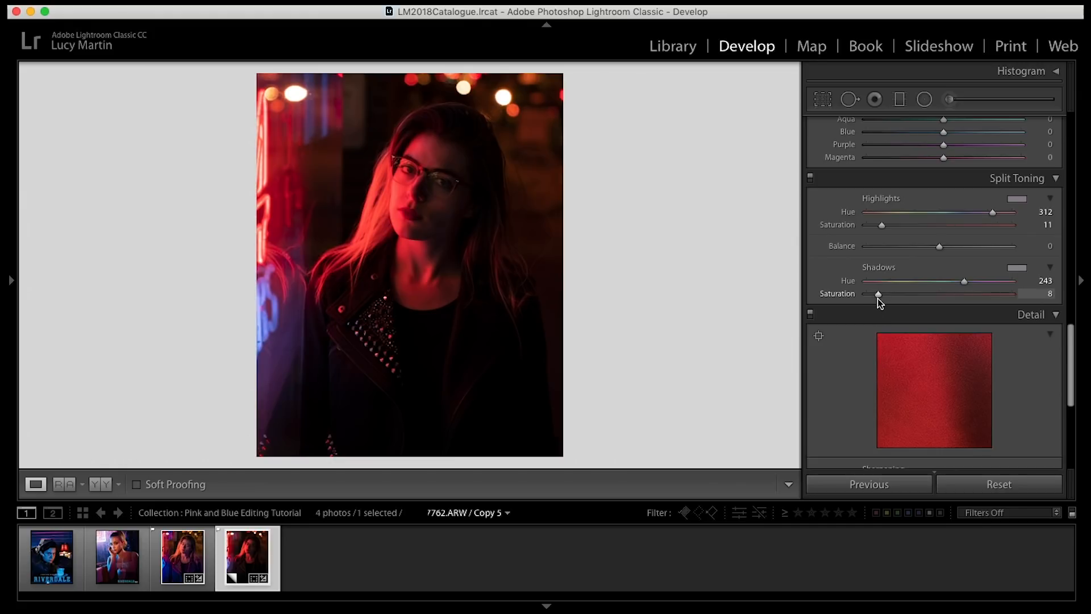
{"action": "left_click_drag", "start_coordinate": [877, 298], "coordinate": [875, 299]}
{"action": "key", "text": "backslash"}
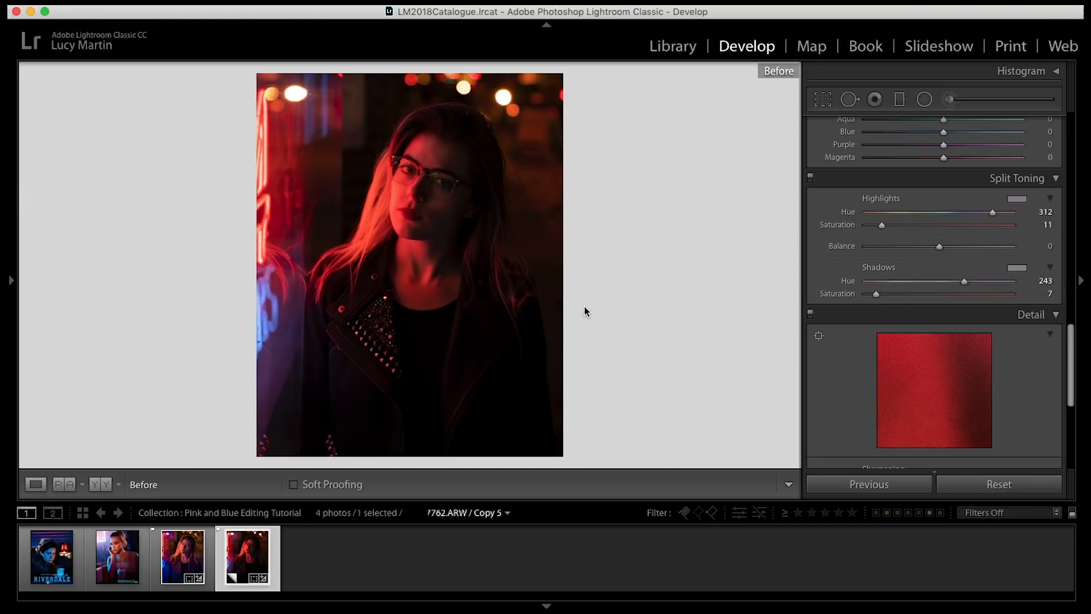
{"action": "key", "text": "backslash"}
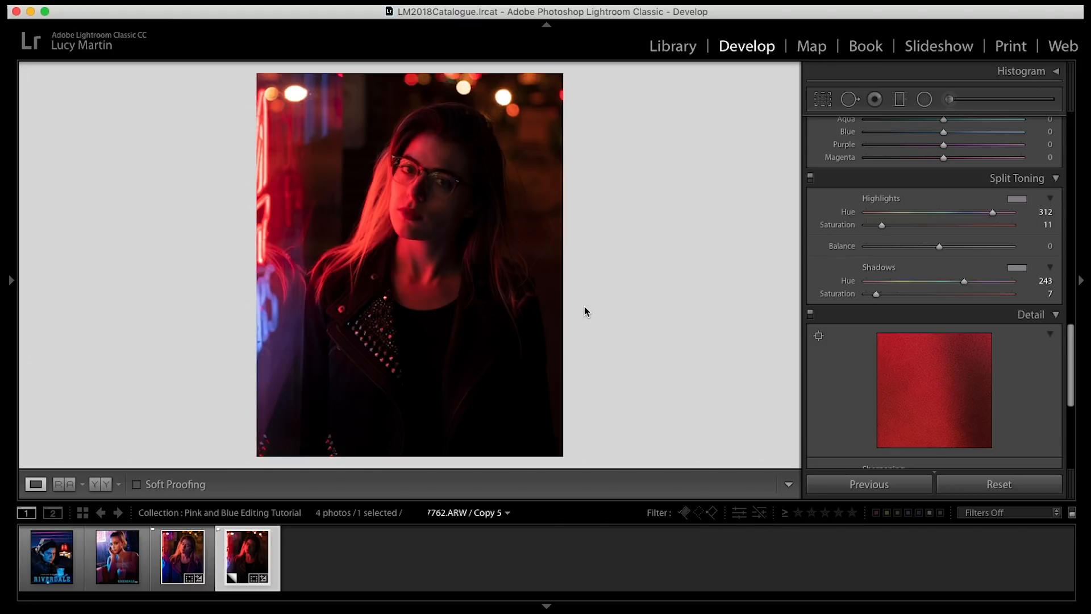
{"action": "key", "text": "backslash"}
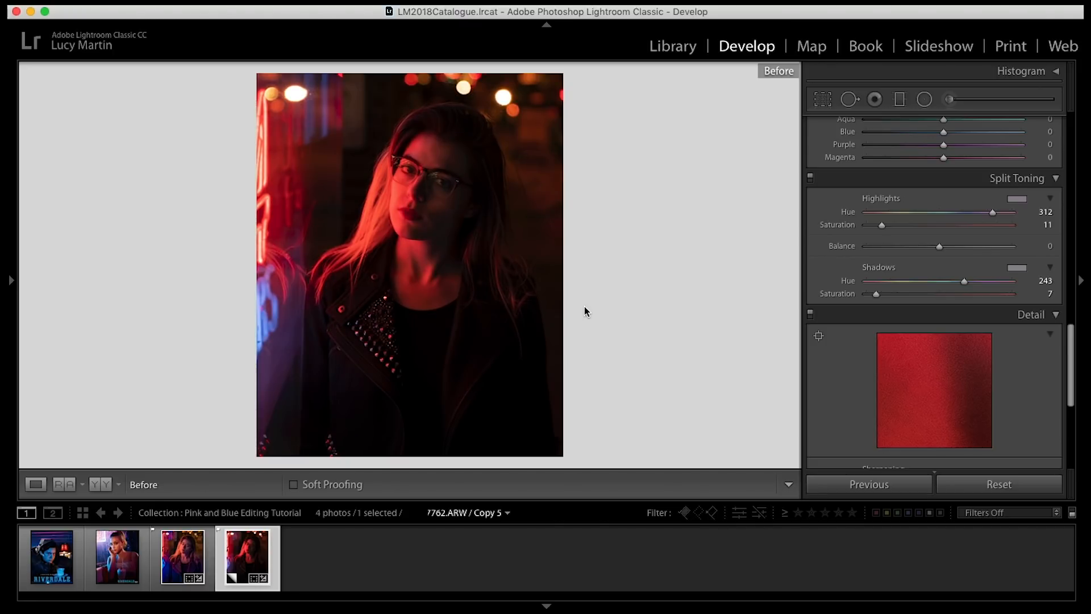
{"action": "key", "text": "backslash"}
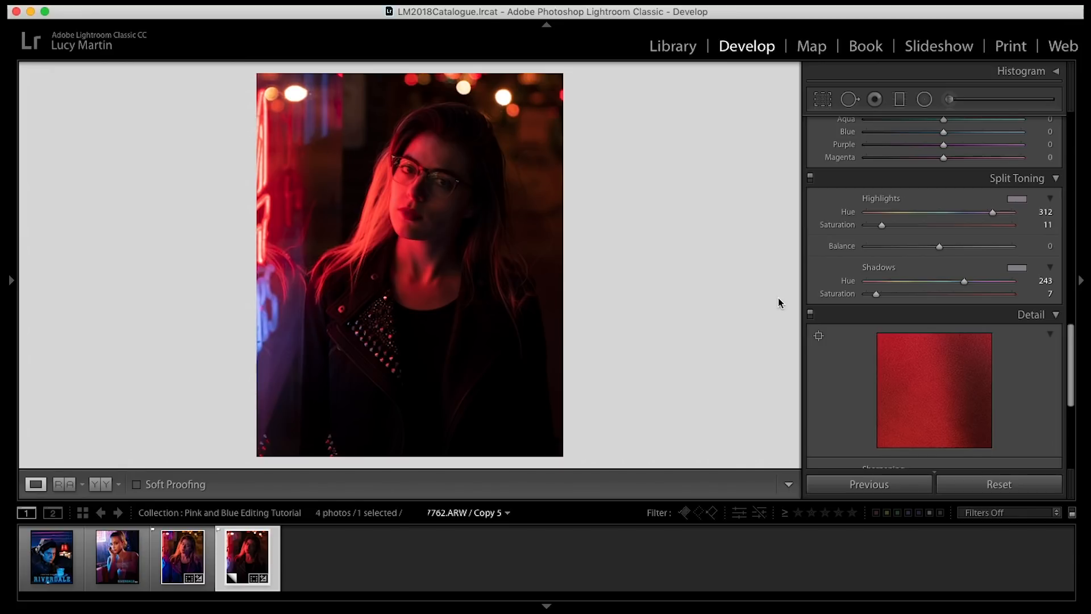
Inspect the jacket studs up close and set noise reduction to Color 30 and Luminance 14
{"action": "left_click_drag", "start_coordinate": [1070, 369], "coordinate": [1069, 404]}
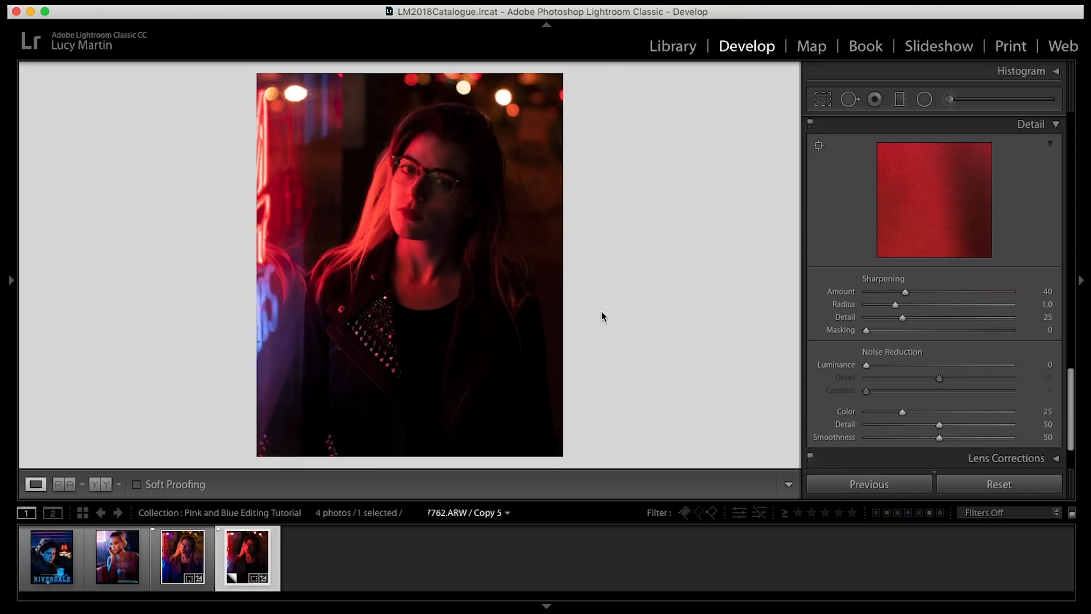
{"action": "left_click", "coordinate": [377, 319]}
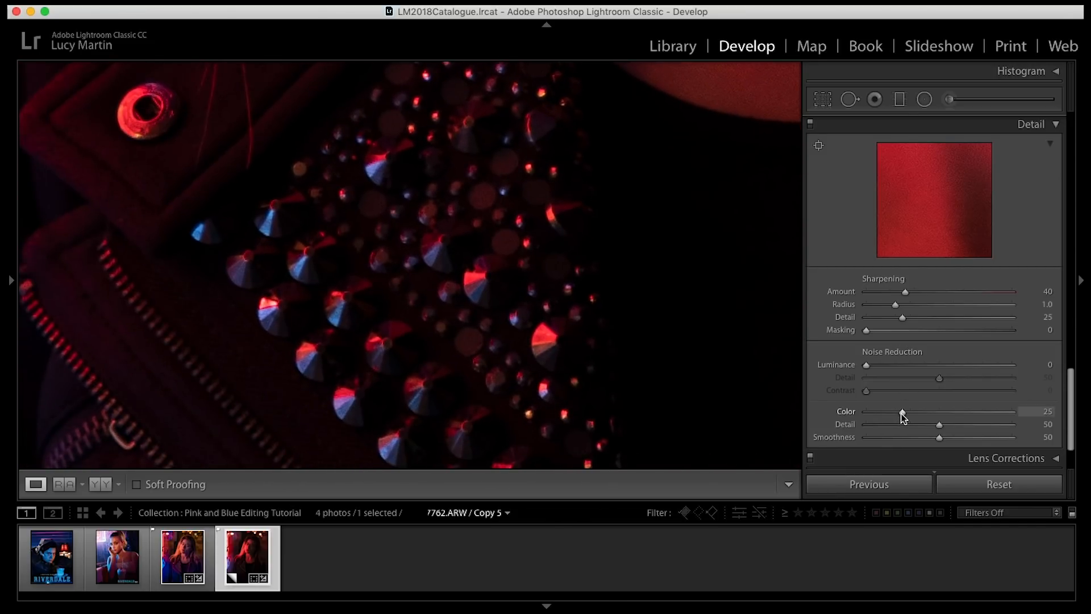
{"action": "left_click_drag", "start_coordinate": [902, 411], "coordinate": [911, 415]}
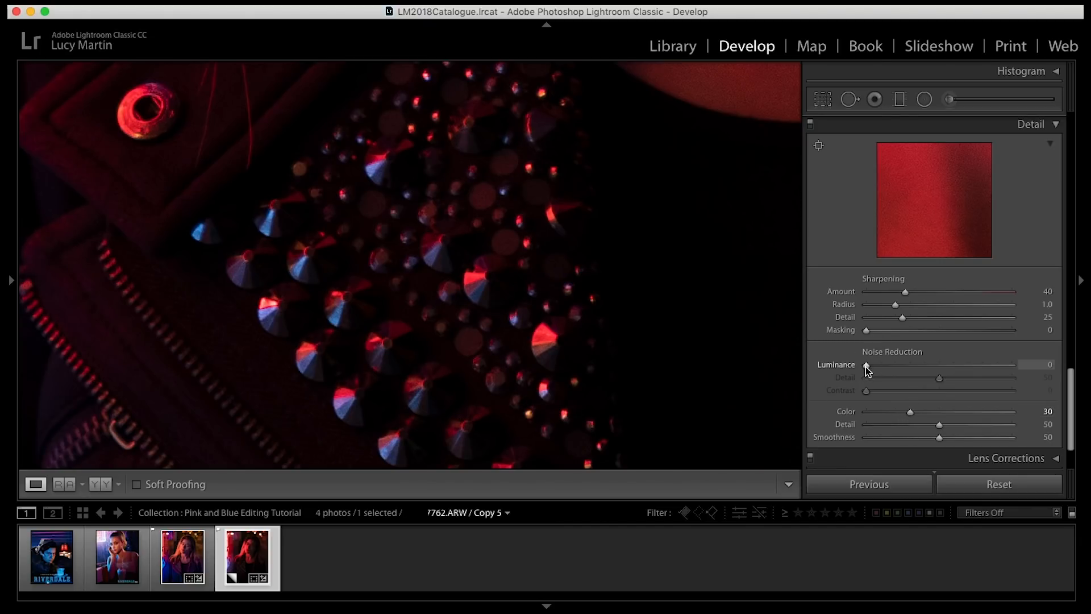
{"action": "left_click_drag", "start_coordinate": [866, 367], "coordinate": [881, 367]}
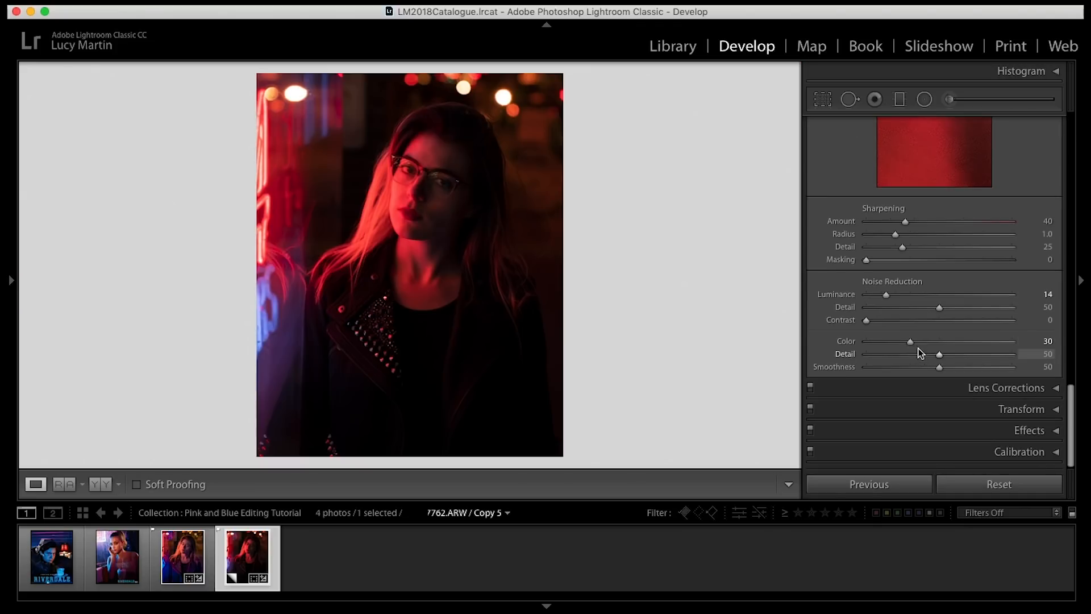
Cool the portrait's white balance to a temperature of 6,589 with a tint of +30
{"action": "scroll", "coordinate": [919, 339], "scroll_direction": "up", "scroll_amount": 15}
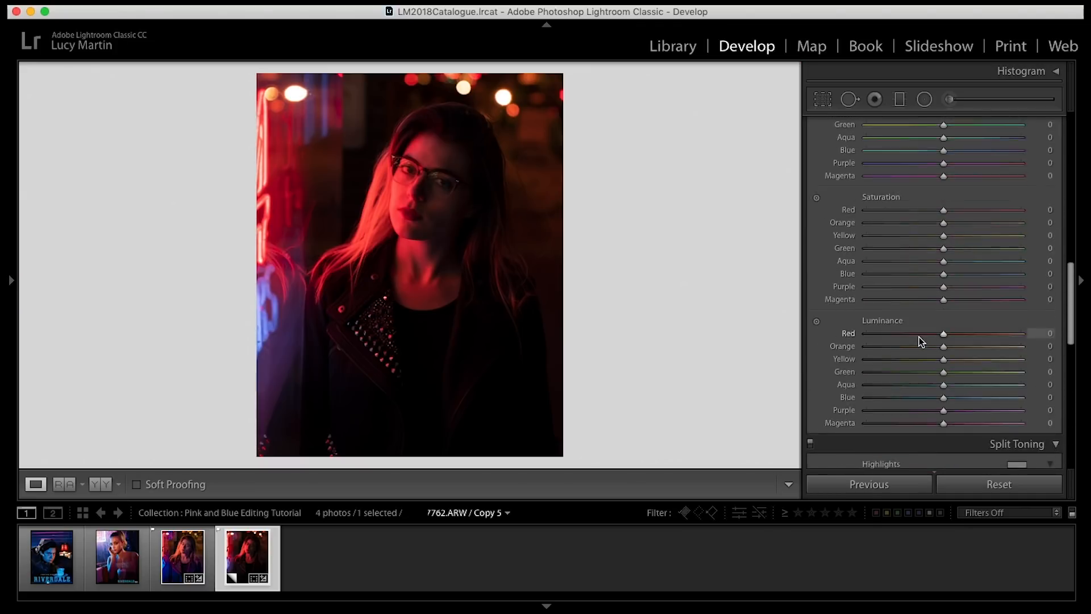
{"action": "scroll", "coordinate": [921, 333], "scroll_direction": "up", "scroll_amount": 5}
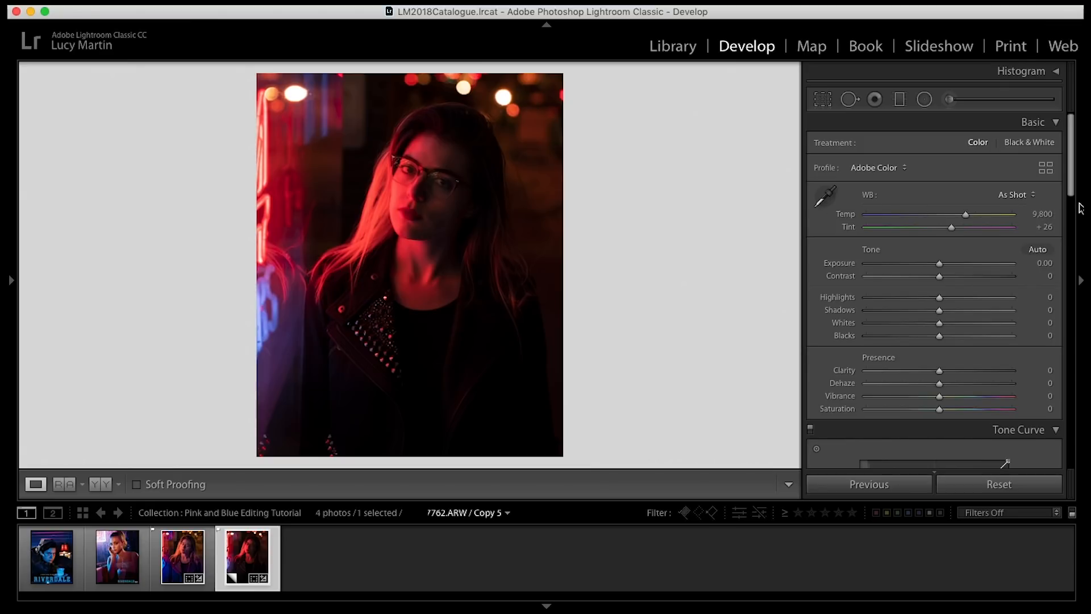
{"action": "left_click_drag", "start_coordinate": [966, 215], "coordinate": [932, 219]}
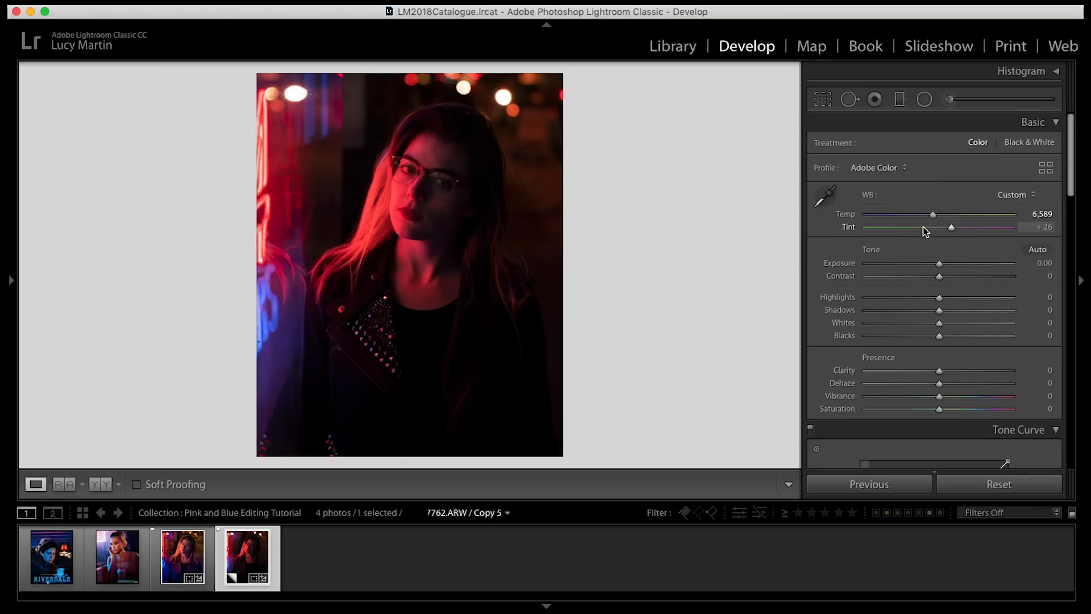
{"action": "left_click_drag", "start_coordinate": [952, 228], "coordinate": [953, 229]}
Adjust the portrait's tone: Highlights −66, Shadows +90, Whites −51, Exposure +0.25 and Contrast +16
{"action": "scroll", "coordinate": [950, 255], "scroll_direction": "down", "scroll_amount": 3}
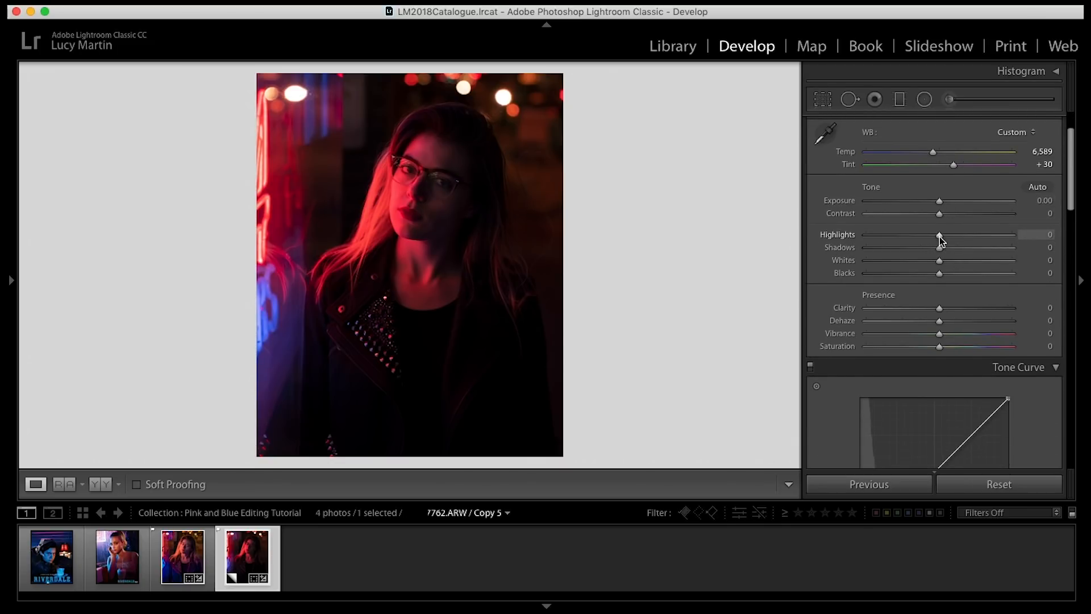
{"action": "left_click_drag", "start_coordinate": [938, 240], "coordinate": [1007, 260]}
{"action": "left_click_drag", "start_coordinate": [939, 261], "coordinate": [904, 269]}
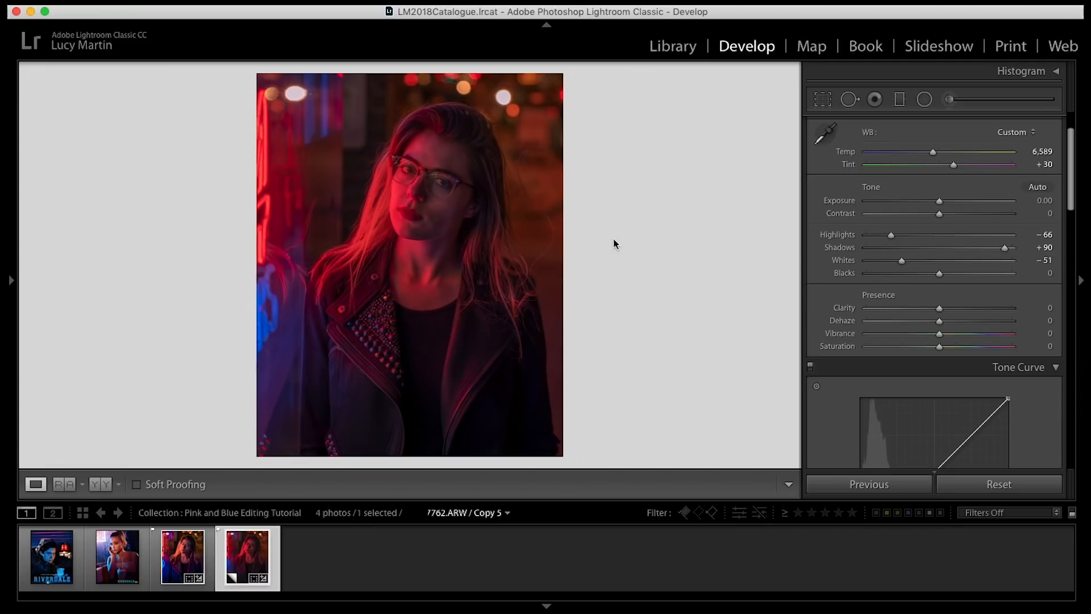
{"action": "left_click_drag", "start_coordinate": [939, 205], "coordinate": [943, 206]}
{"action": "left_click_drag", "start_coordinate": [943, 215], "coordinate": [953, 220]}
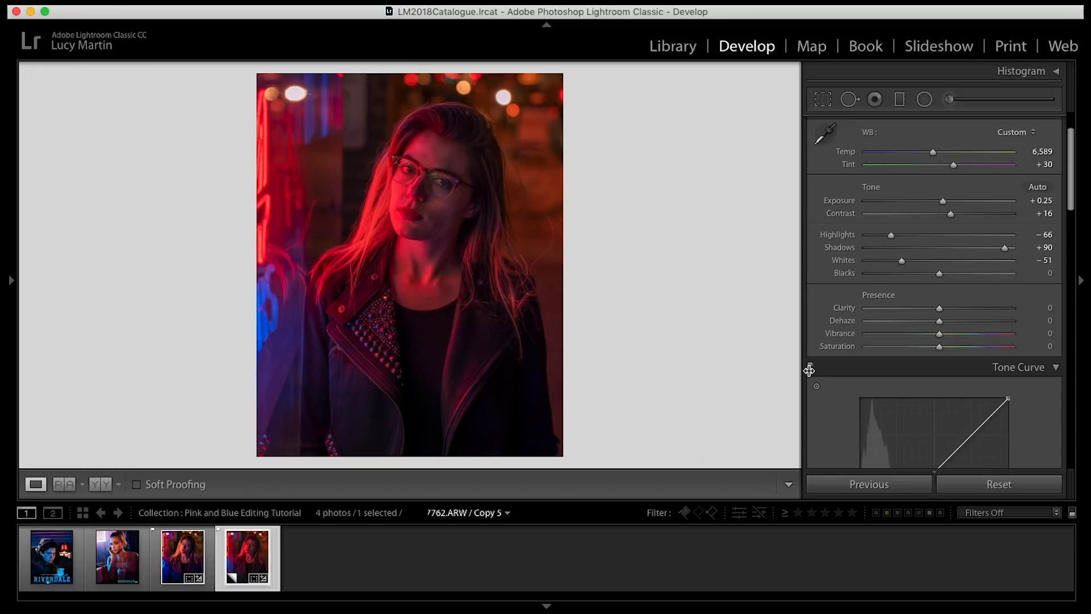
Mute the portrait's reds in HSL by setting Red saturation to −35 and Red hue to +34
{"action": "scroll", "coordinate": [842, 396], "scroll_direction": "down", "scroll_amount": 3}
{"action": "scroll", "coordinate": [842, 396], "scroll_direction": "down", "scroll_amount": 3}
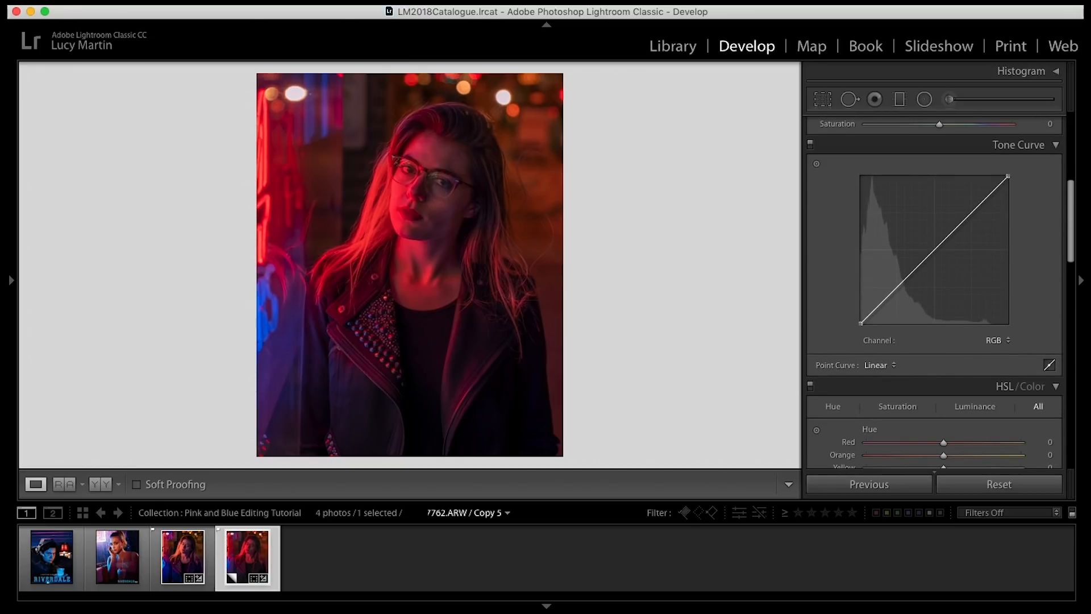
{"action": "scroll", "coordinate": [830, 375], "scroll_direction": "down", "scroll_amount": 8}
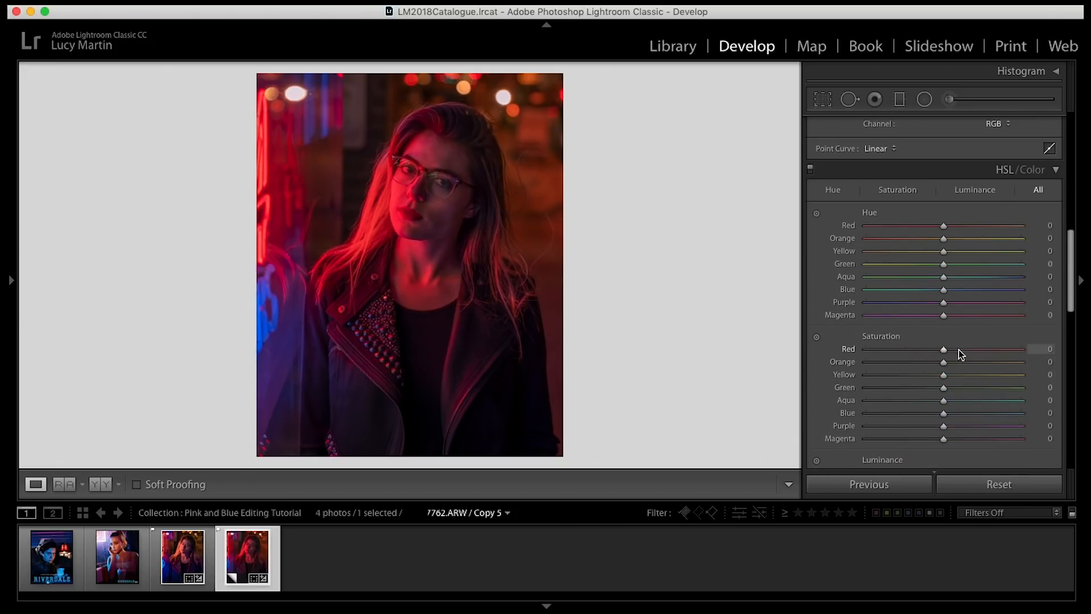
{"action": "left_click_drag", "start_coordinate": [944, 349], "coordinate": [916, 356]}
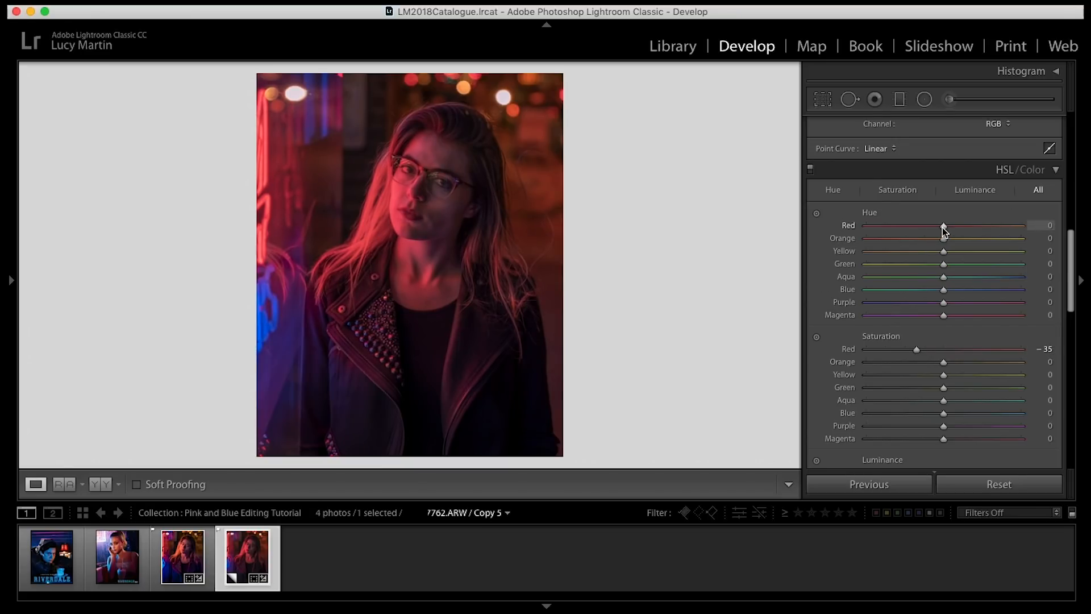
{"action": "left_click_drag", "start_coordinate": [944, 226], "coordinate": [970, 227]}
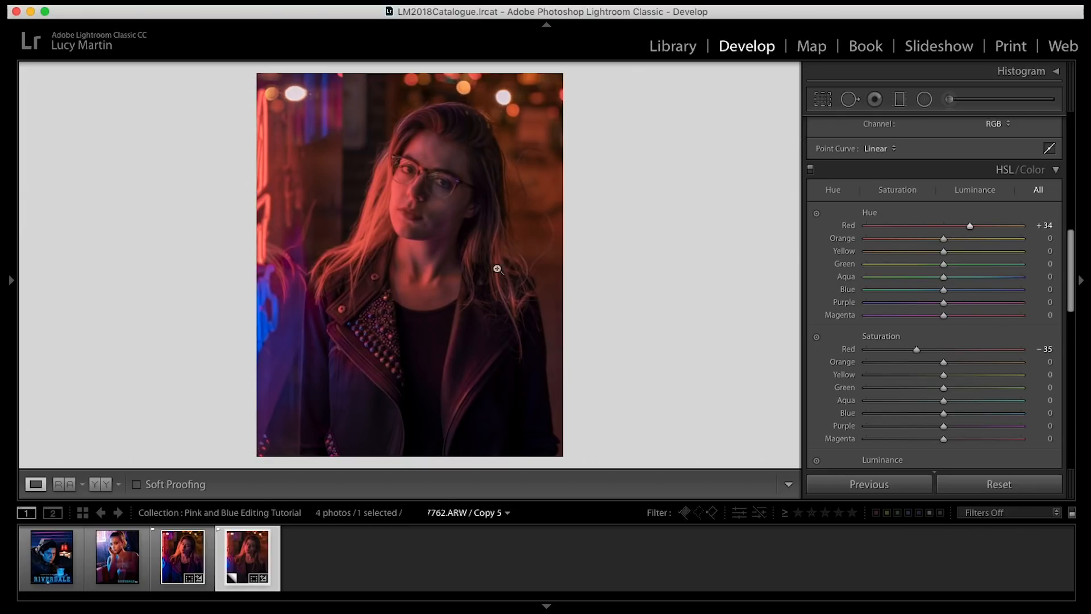
Check the Riverdale reference photo, then set the portrait's Orange hue +41, Blue hue −34, Orange saturation +27 and Purple saturation +12
{"action": "left_click", "coordinate": [113, 559]}
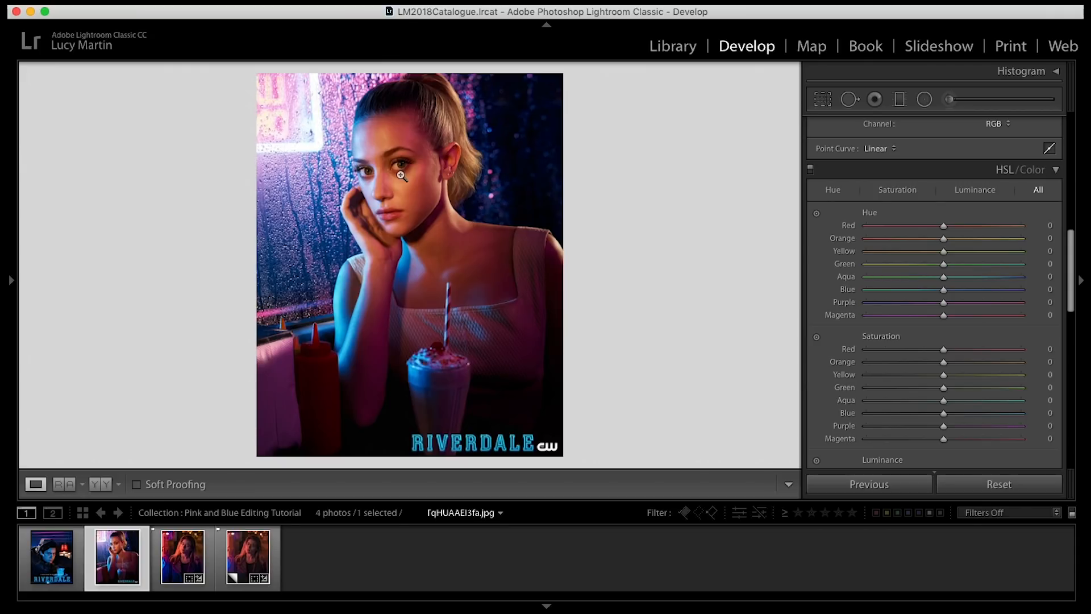
{"action": "left_click", "coordinate": [255, 560]}
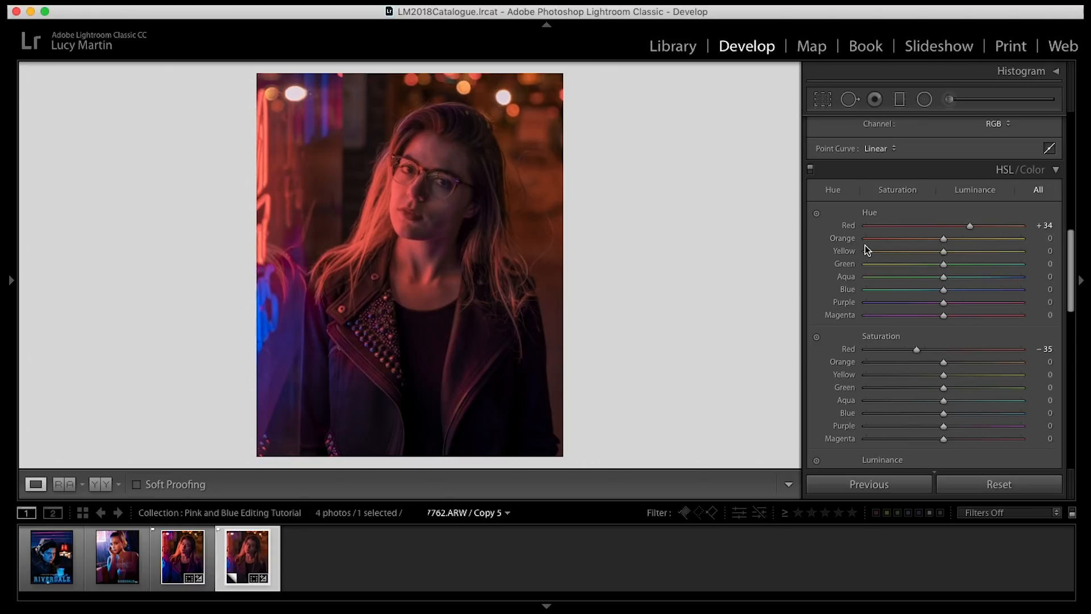
{"action": "left_click_drag", "start_coordinate": [943, 238], "coordinate": [974, 244]}
{"action": "left_click_drag", "start_coordinate": [942, 291], "coordinate": [964, 295]}
{"action": "scroll", "coordinate": [943, 292], "scroll_direction": "down", "scroll_amount": 3}
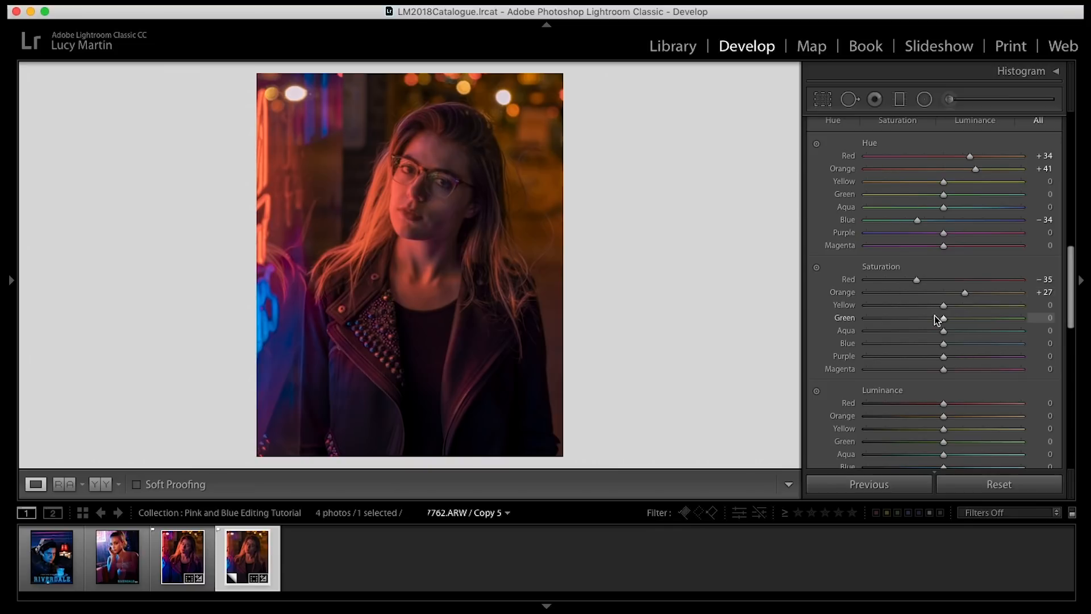
{"action": "scroll", "coordinate": [937, 319], "scroll_direction": "down", "scroll_amount": 3}
{"action": "scroll", "coordinate": [933, 328], "scroll_direction": "down", "scroll_amount": 1}
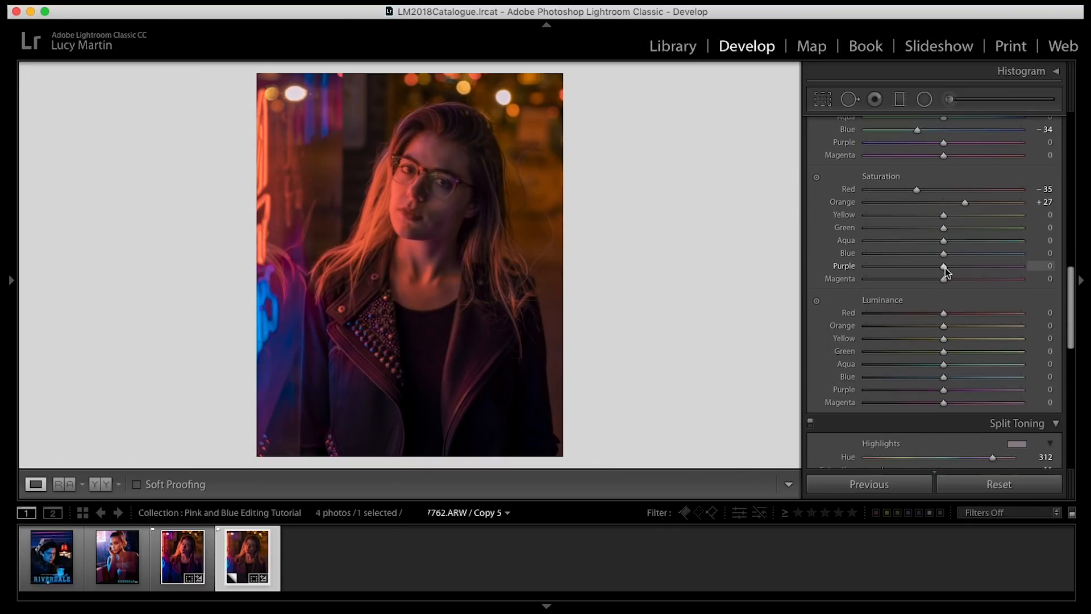
{"action": "left_click_drag", "start_coordinate": [946, 268], "coordinate": [953, 268]}
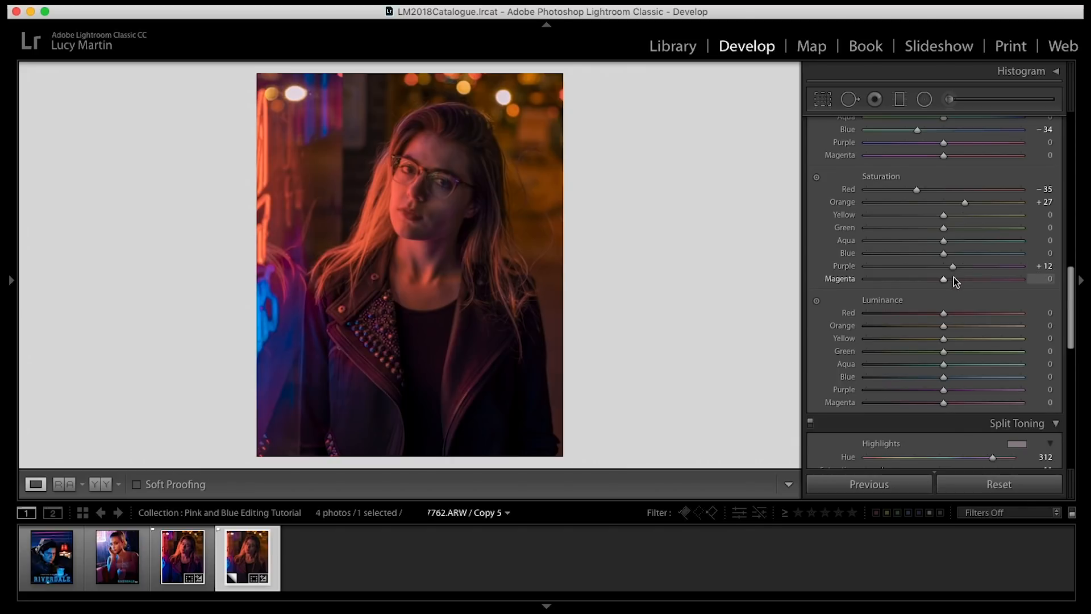
Set the HSL luminance to Red +21, Orange −16 and Blue +66
{"action": "scroll", "coordinate": [958, 271], "scroll_direction": "down", "scroll_amount": 3}
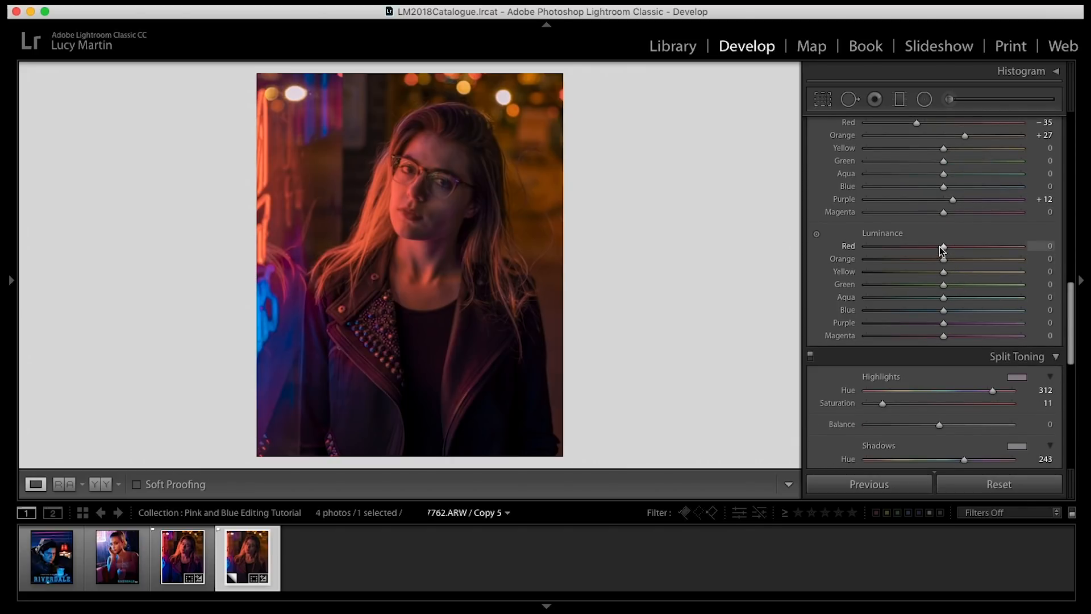
{"action": "left_click_drag", "start_coordinate": [944, 246], "coordinate": [931, 268]}
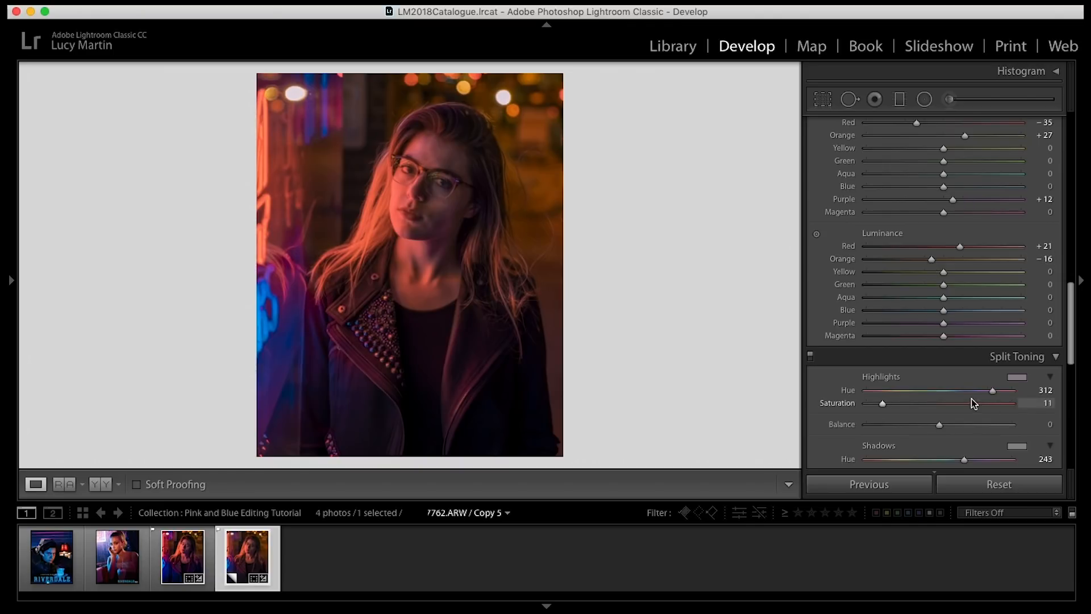
{"action": "left_click_drag", "start_coordinate": [945, 312], "coordinate": [982, 335]}
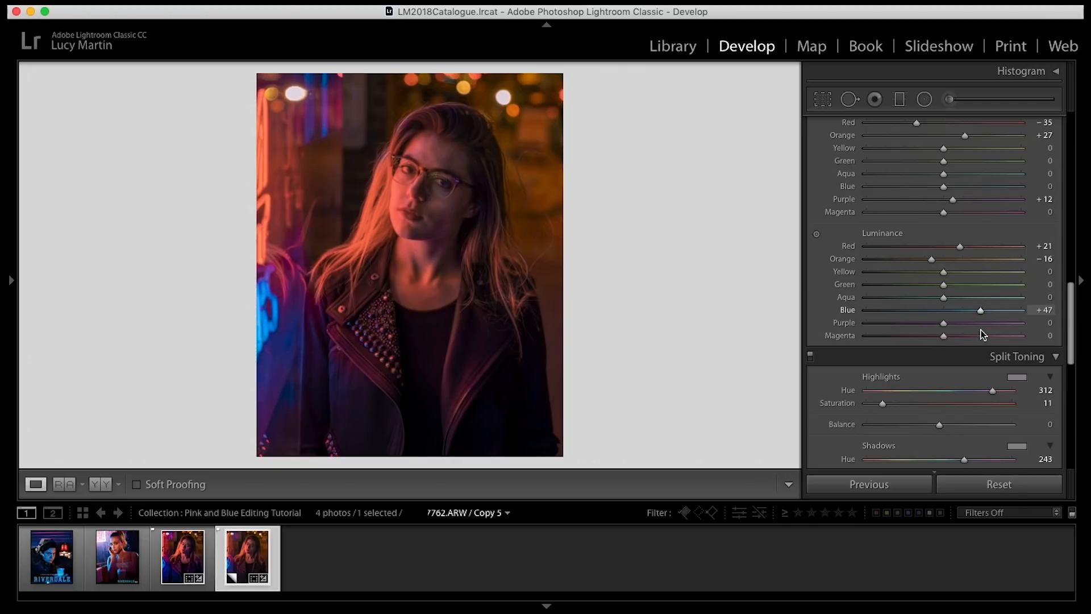
Reshape the RGB point curve: move the black point inward to about 4.3%, lift the shadows slightly, anchor the highlights and lower the white point
{"action": "scroll", "coordinate": [982, 337], "scroll_direction": "up", "scroll_amount": 3}
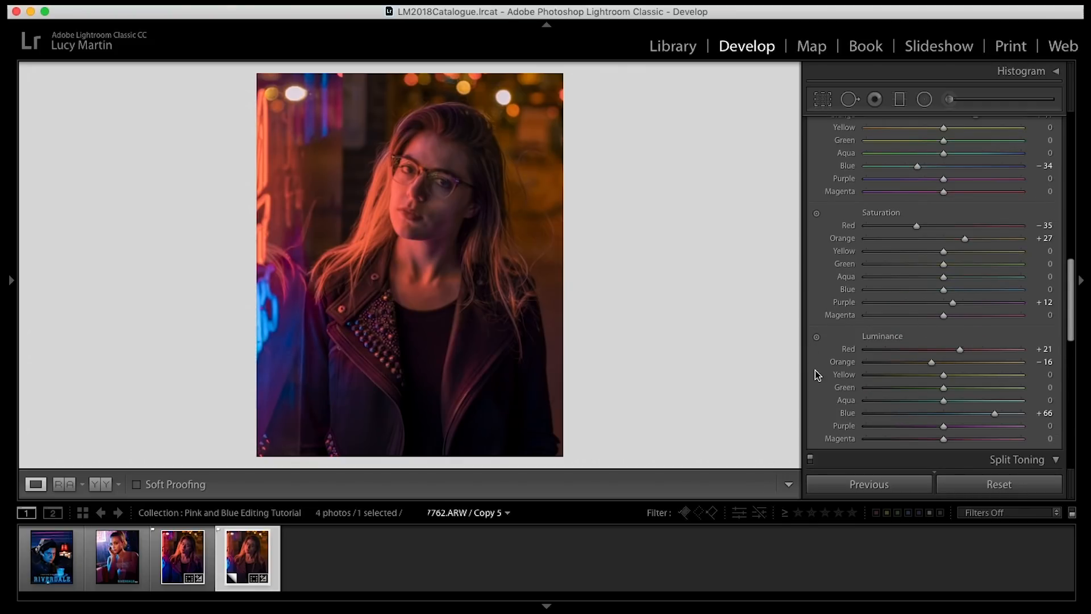
{"action": "scroll", "coordinate": [872, 358], "scroll_direction": "up", "scroll_amount": 10}
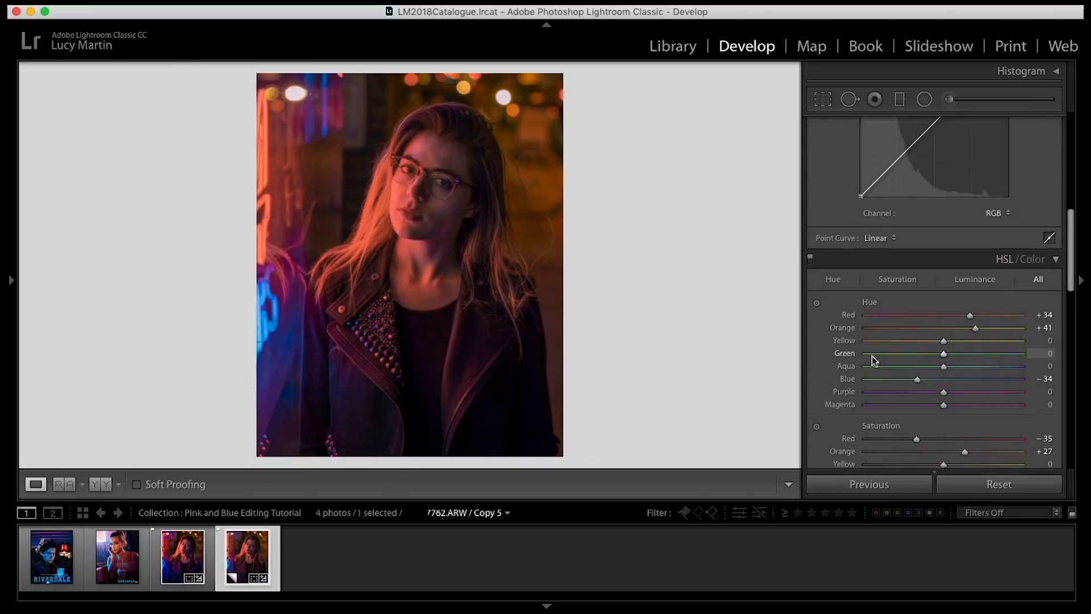
{"action": "scroll", "coordinate": [871, 356], "scroll_direction": "up", "scroll_amount": 1}
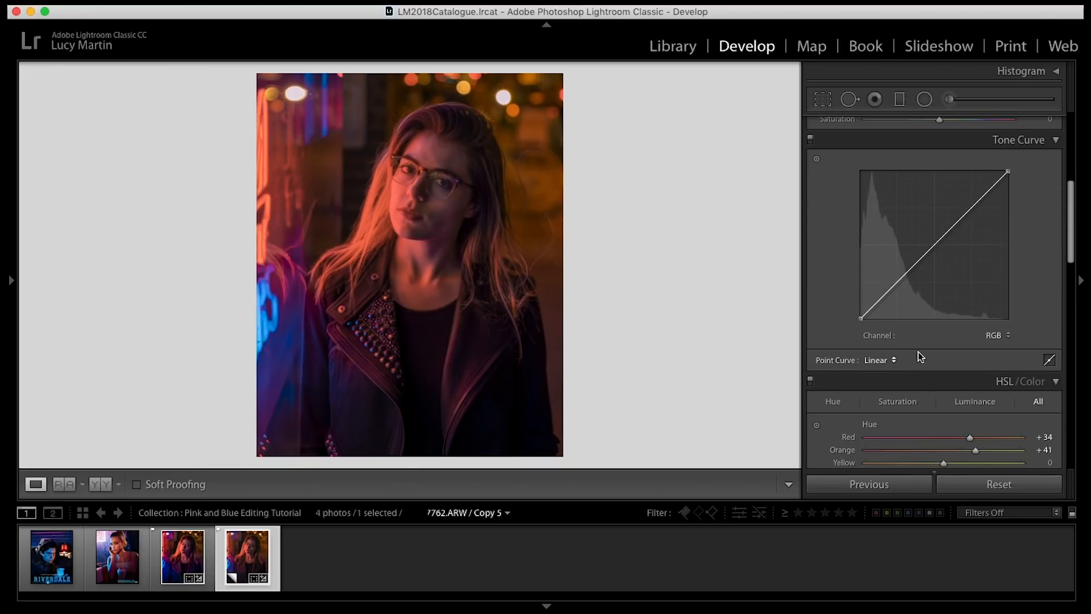
{"action": "left_click_drag", "start_coordinate": [865, 317], "coordinate": [866, 324]}
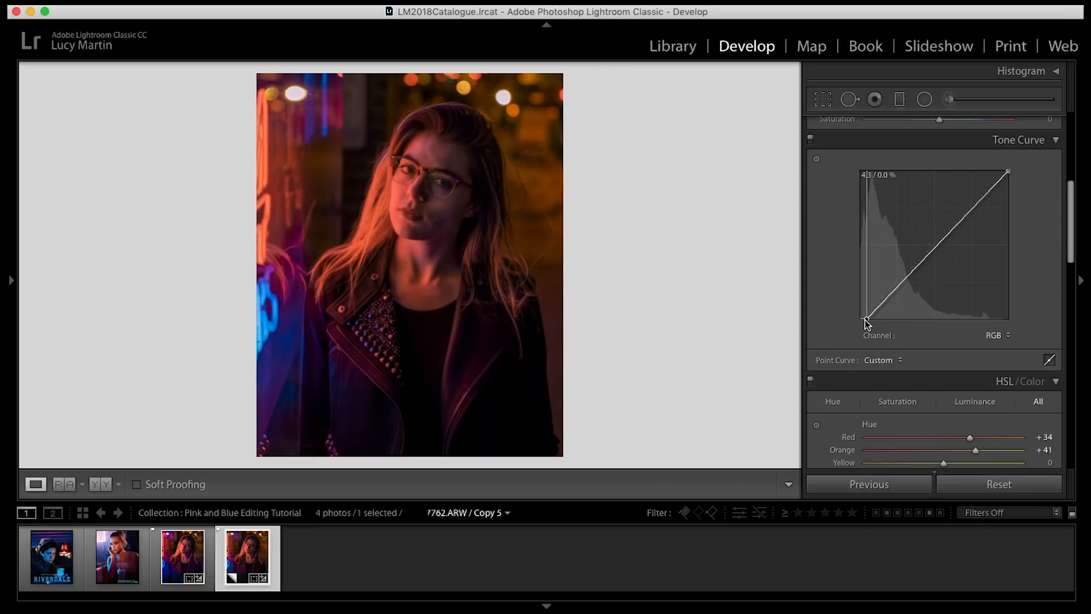
{"action": "left_click", "coordinate": [894, 289]}
{"action": "left_click_drag", "start_coordinate": [894, 289], "coordinate": [888, 291]}
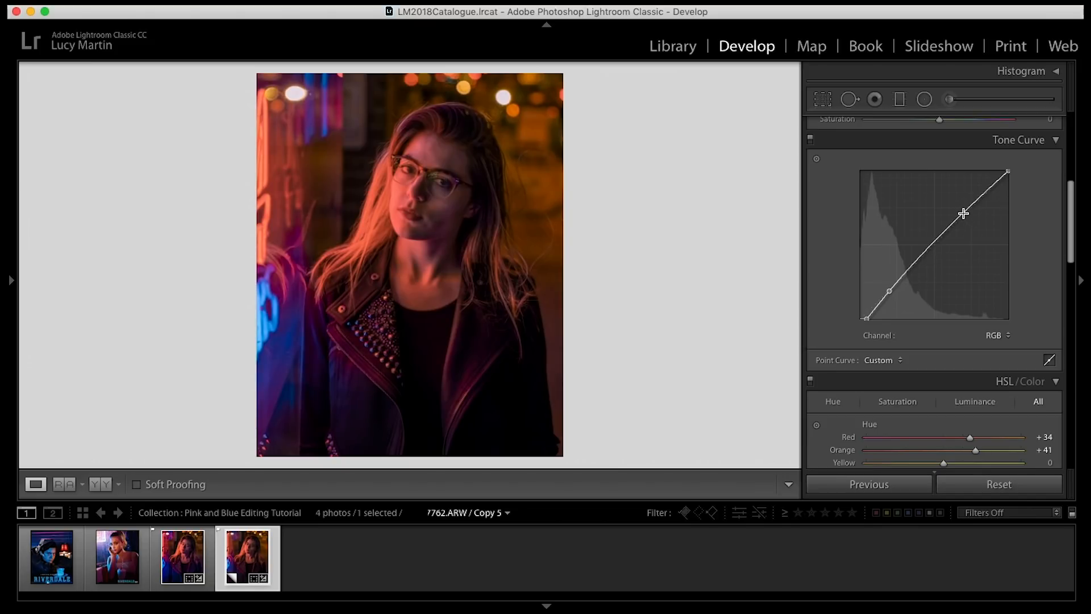
{"action": "left_click", "coordinate": [964, 212]}
{"action": "left_click_drag", "start_coordinate": [1008, 171], "coordinate": [1010, 176]}
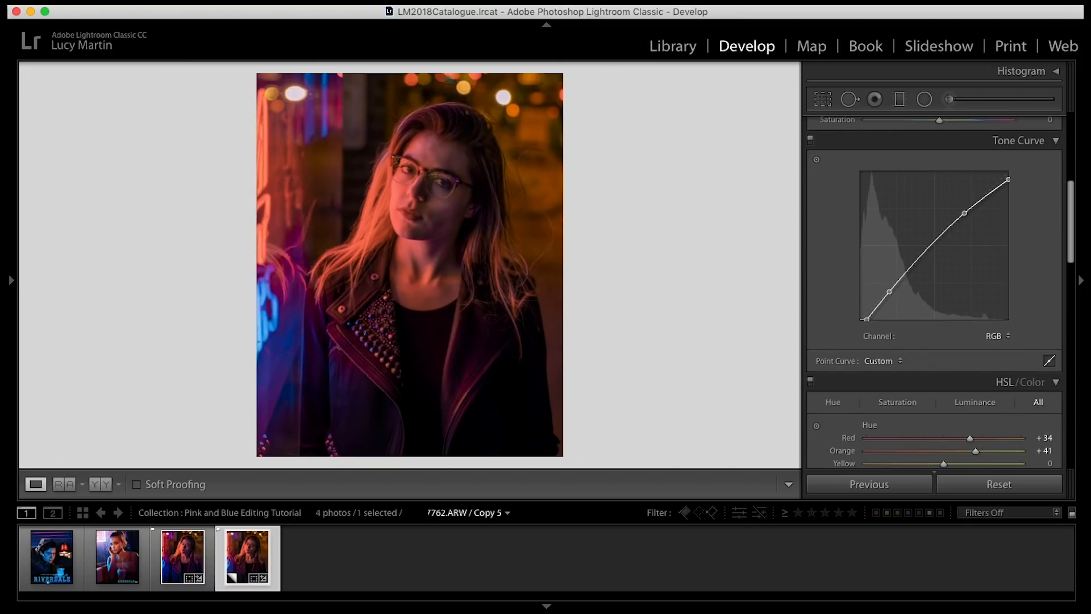
Refine the portrait's tone to Contrast +26 and Whites −42, and compare it with the unedited version
{"action": "scroll", "coordinate": [825, 160], "scroll_direction": "up", "scroll_amount": 10}
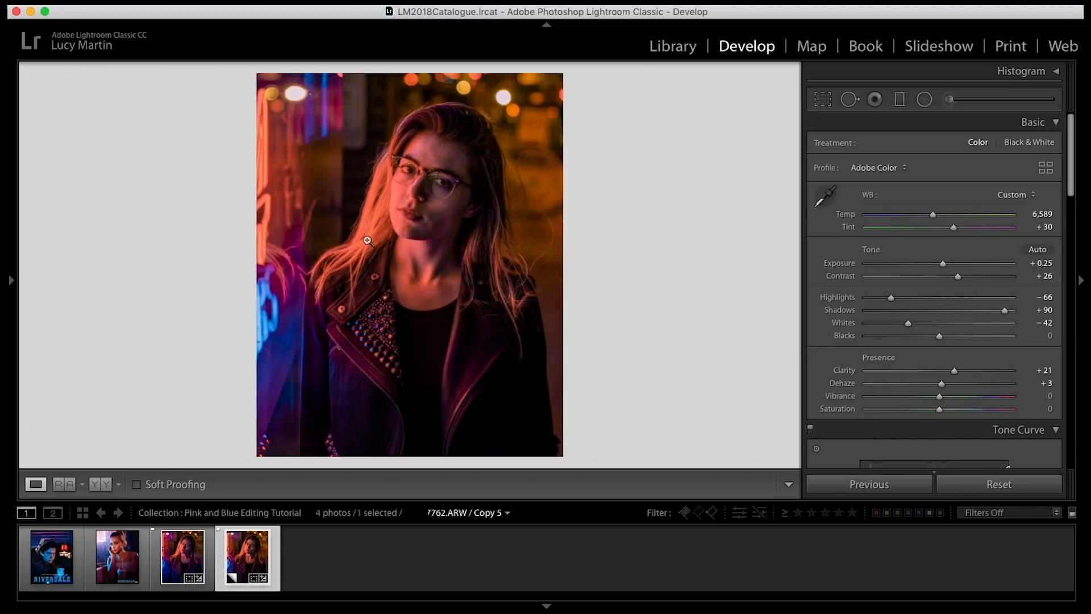
{"action": "key", "text": "backslash"}
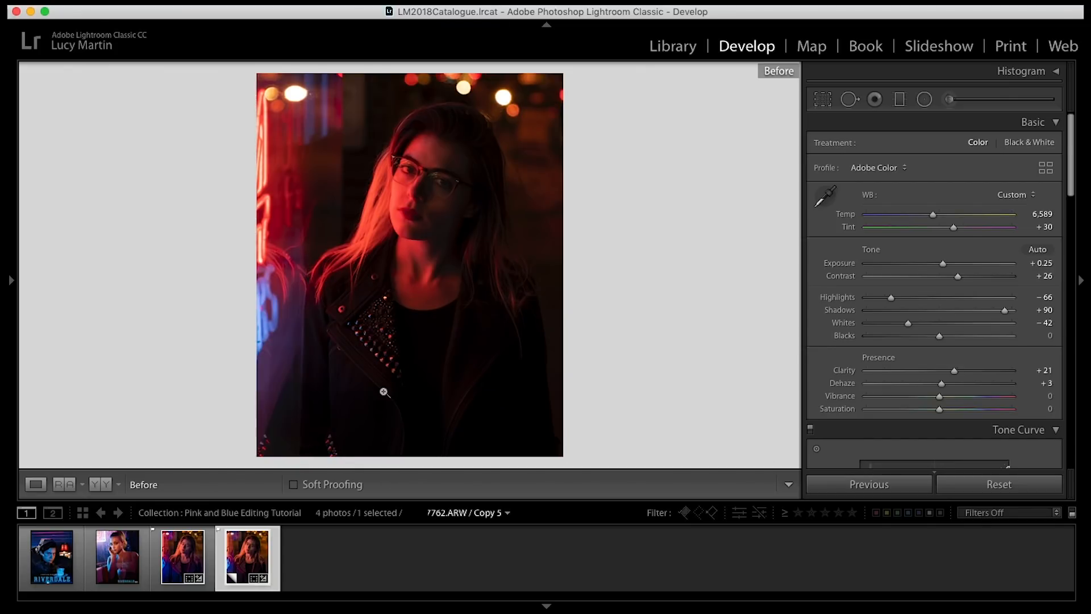
{"action": "key", "text": "backslash"}
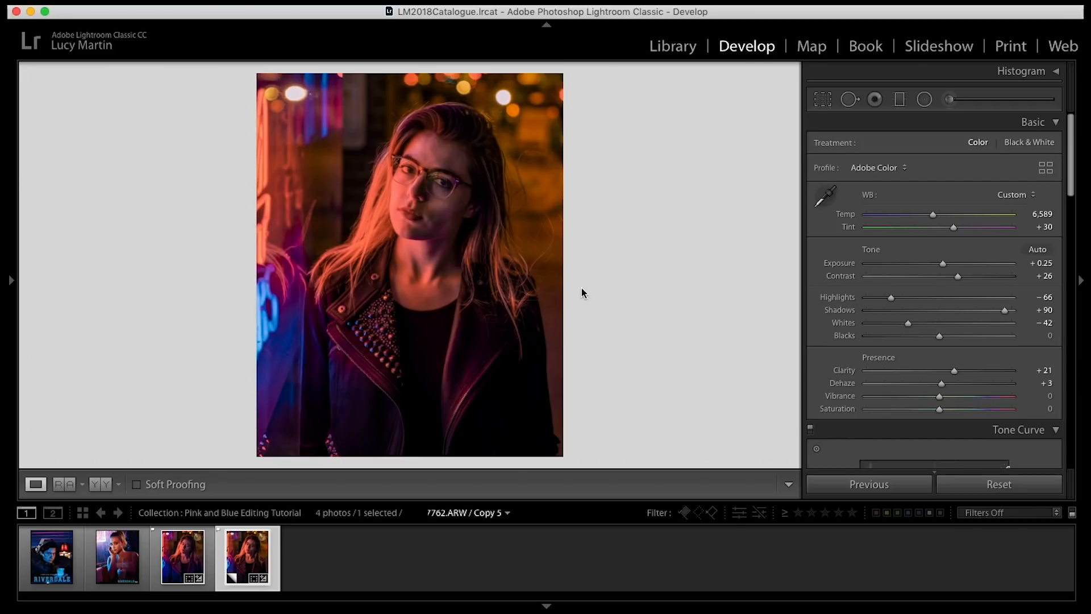
Add a slanted graduated filter from the portrait's right edge with Temp −54, Tint −7, Highlights −21 and Whites −18
{"action": "left_click", "coordinate": [900, 101]}
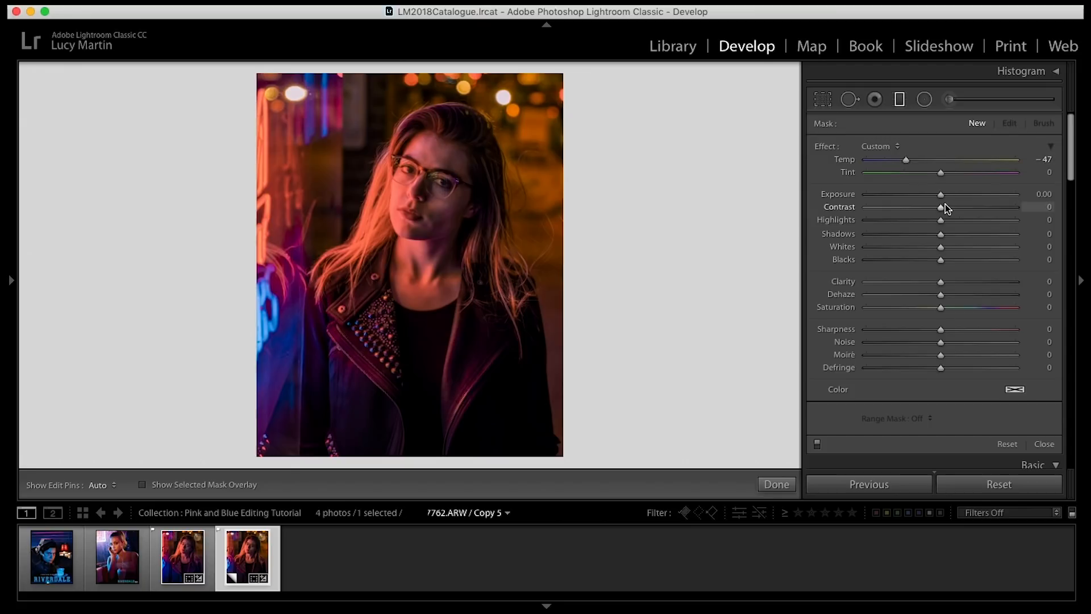
{"action": "left_click_drag", "start_coordinate": [595, 422], "coordinate": [389, 386]}
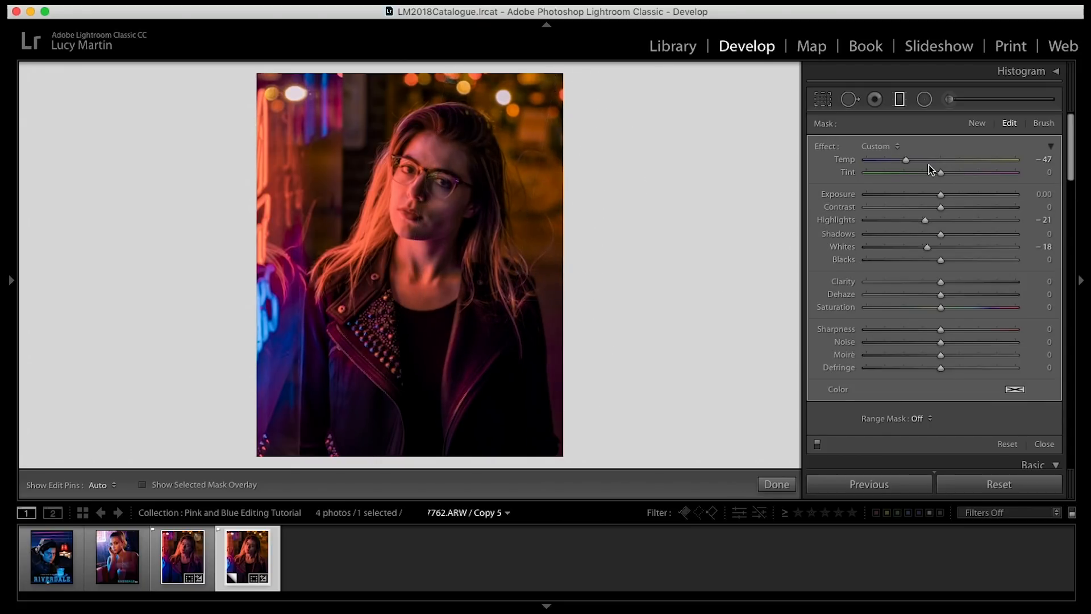
{"action": "left_click_drag", "start_coordinate": [942, 176], "coordinate": [901, 163]}
Colour the right-hand graduated filter blue with hue 240 and saturation 66%, and extend it slightly further across the face
{"action": "left_click", "coordinate": [1014, 391]}
{"action": "left_click_drag", "start_coordinate": [908, 388], "coordinate": [896, 408]}
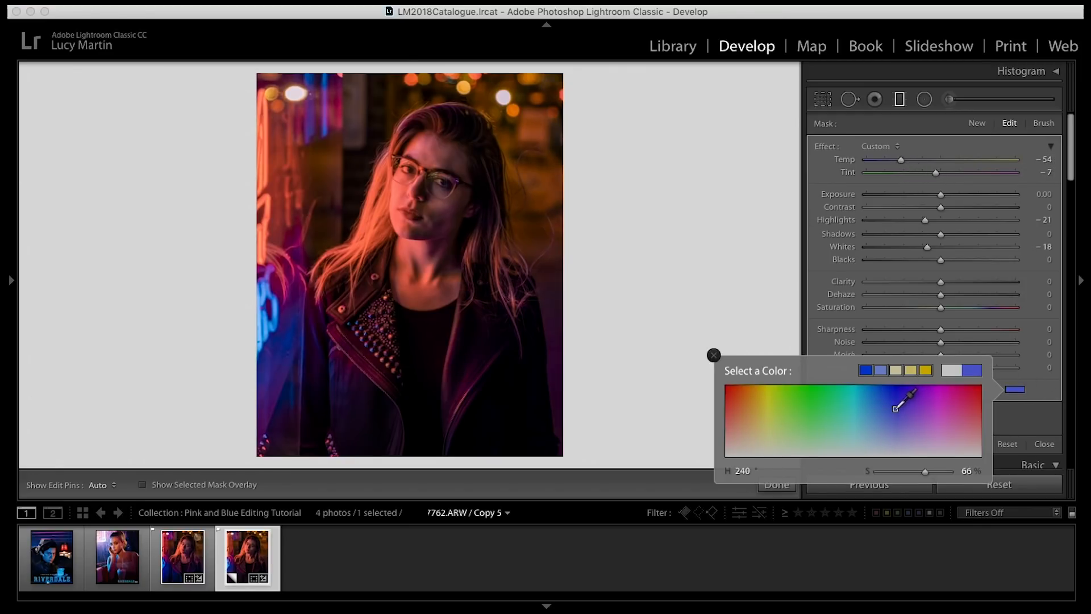
{"action": "left_click", "coordinate": [714, 355]}
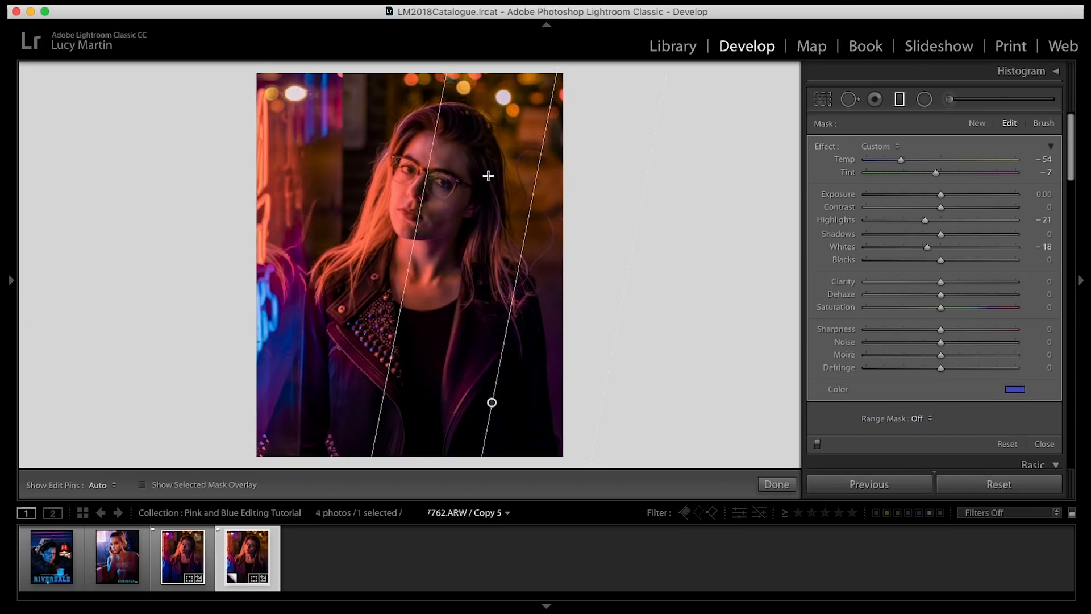
{"action": "left_click_drag", "start_coordinate": [421, 202], "coordinate": [417, 203]}
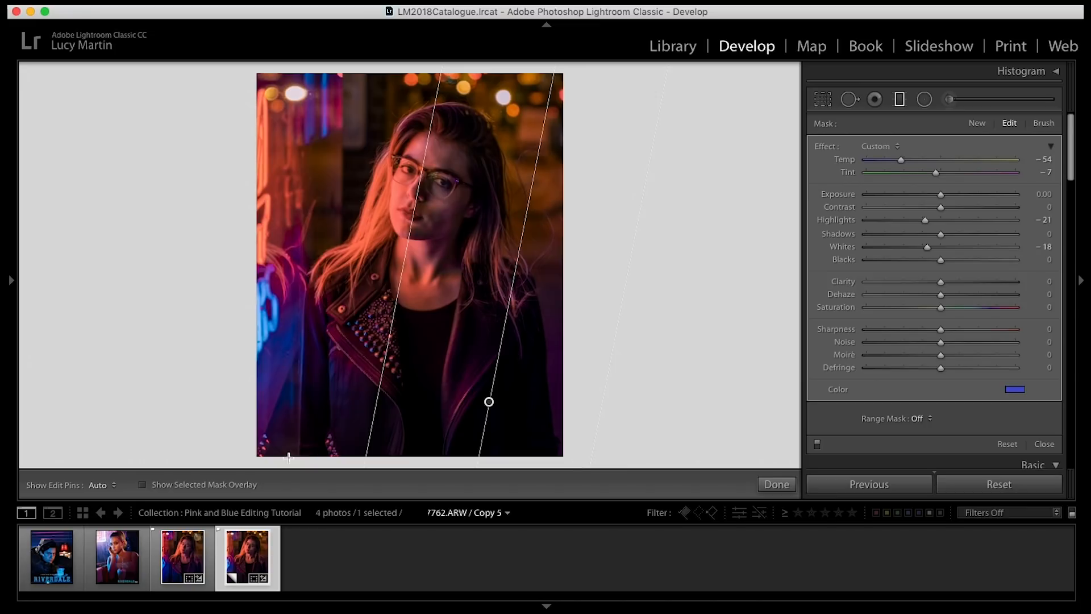
{"action": "left_click", "coordinate": [775, 484]}
Add a slanted graduated filter from the portrait's lower left with Temp −47, Highlights −21, Whites −18 and a pale blue colour
{"action": "left_click", "coordinate": [902, 104]}
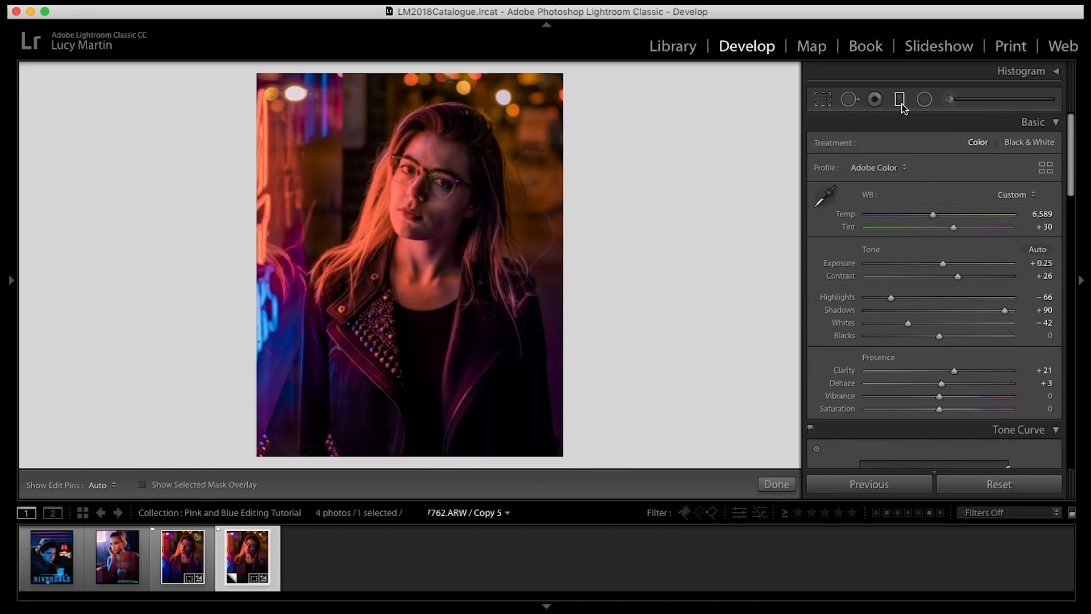
{"action": "left_click_drag", "start_coordinate": [300, 421], "coordinate": [432, 390]}
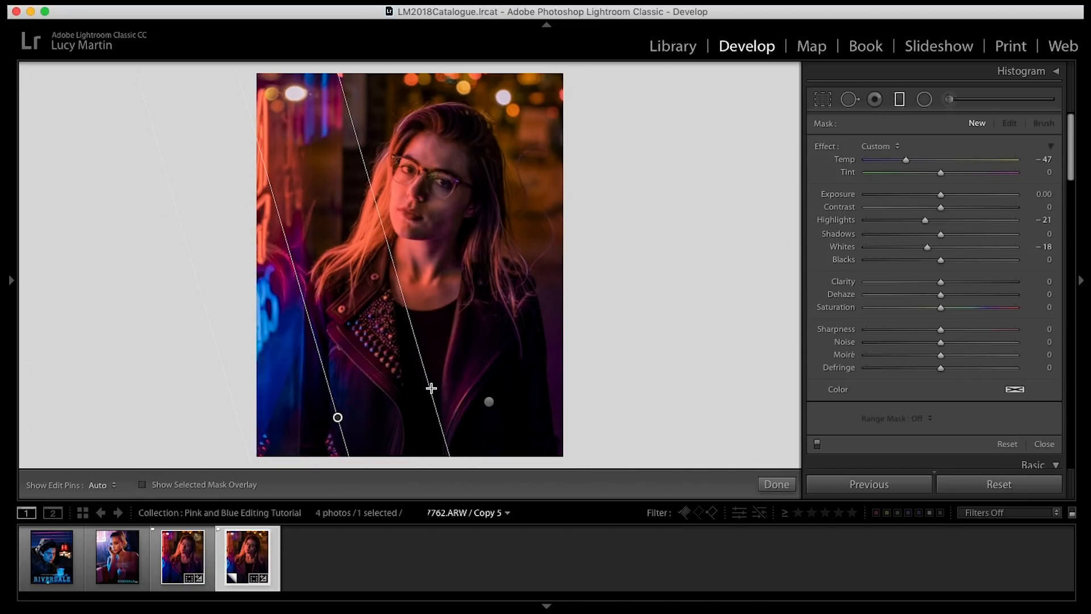
{"action": "left_click", "coordinate": [1015, 390]}
{"action": "left_click_drag", "start_coordinate": [894, 412], "coordinate": [892, 433]}
{"action": "left_click", "coordinate": [699, 357]}
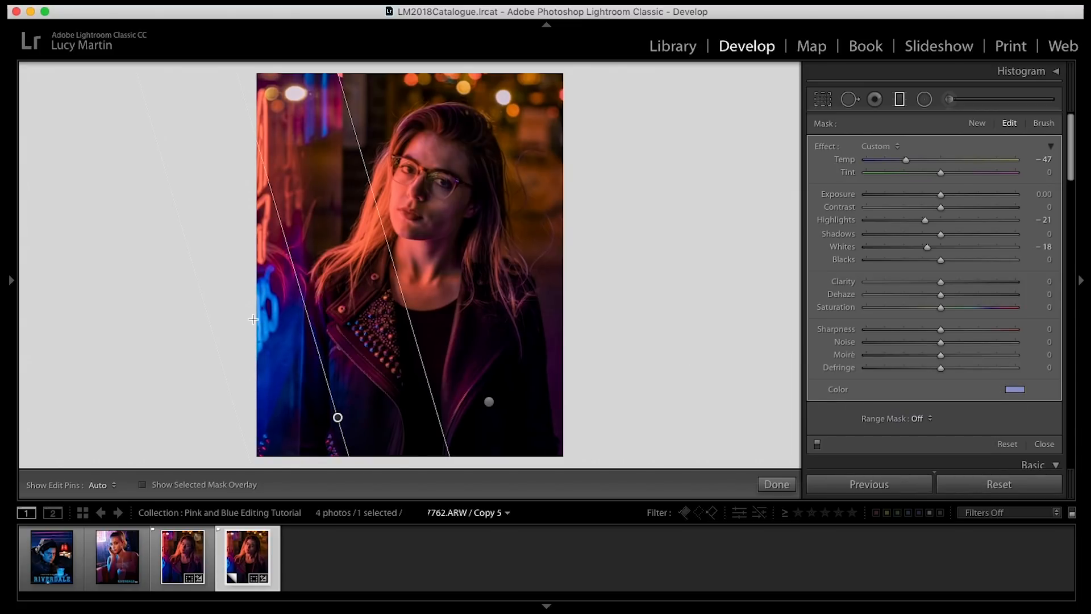
{"action": "key", "text": "m"}
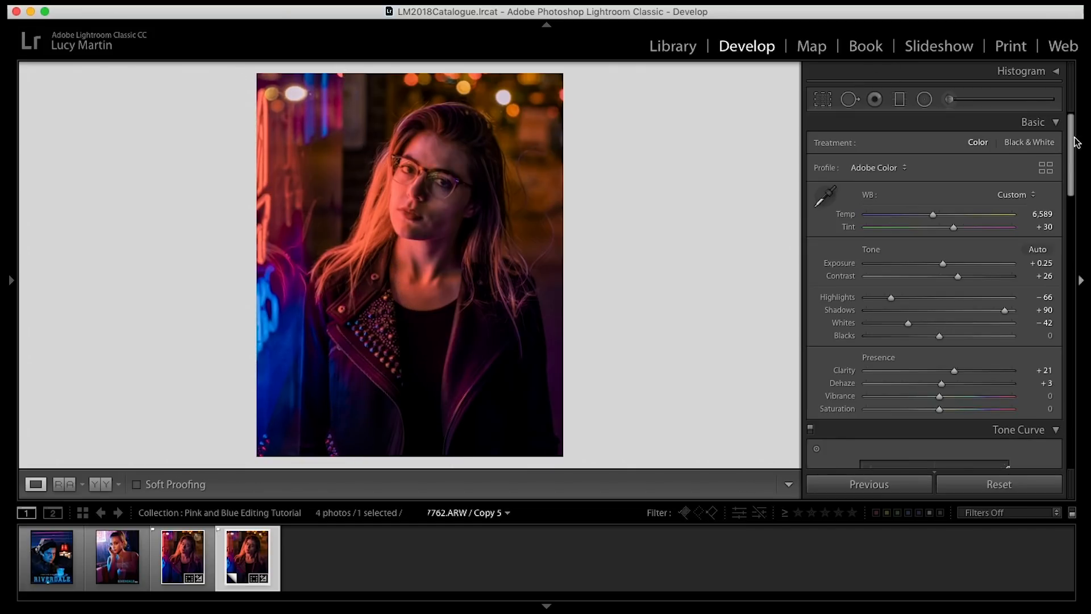
Add a graduated filter from the portrait's upper-left corner with reset settings, Tint 34 and a pale pink-purple colour
{"action": "left_click", "coordinate": [899, 99]}
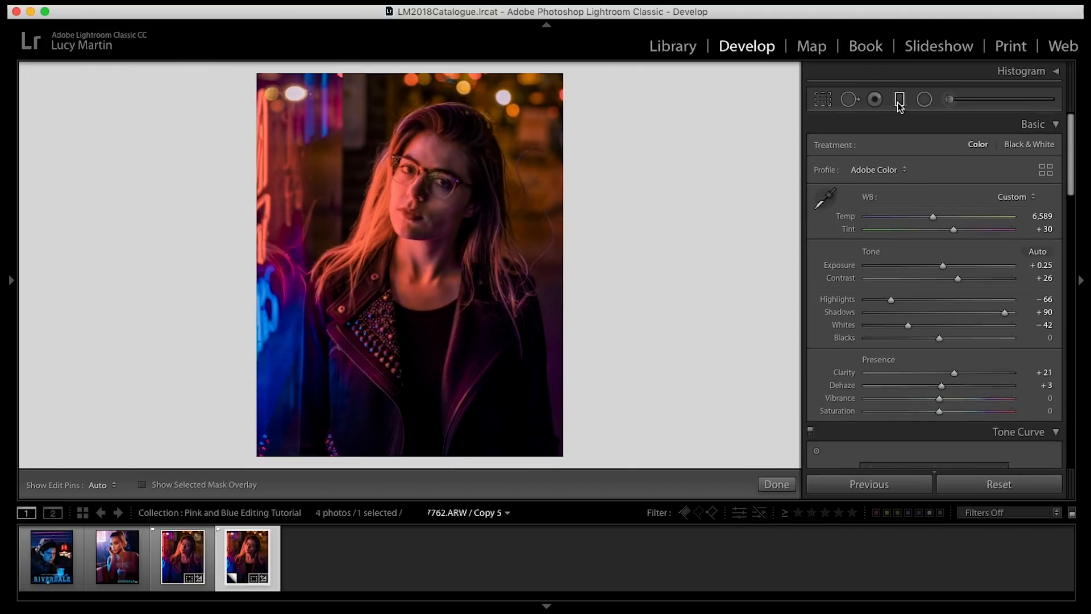
{"action": "double_click", "coordinate": [831, 147]}
{"action": "left_click_drag", "start_coordinate": [941, 172], "coordinate": [962, 179]}
{"action": "left_click", "coordinate": [1014, 390]}
{"action": "left_click_drag", "start_coordinate": [923, 432], "coordinate": [936, 434]}
{"action": "left_click", "coordinate": [714, 355]}
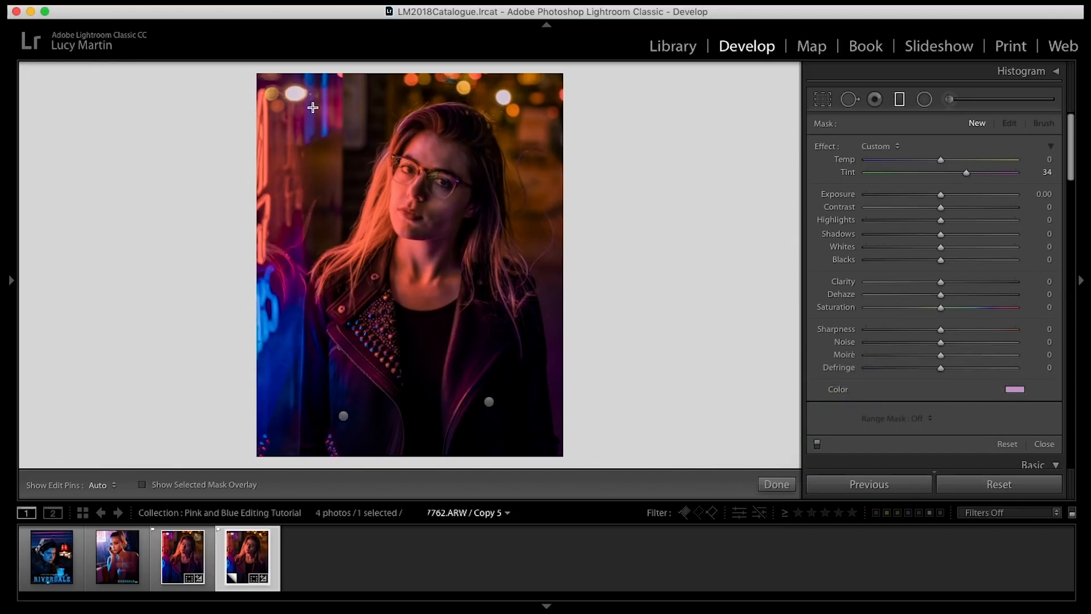
{"action": "left_click_drag", "start_coordinate": [239, 59], "coordinate": [446, 173]}
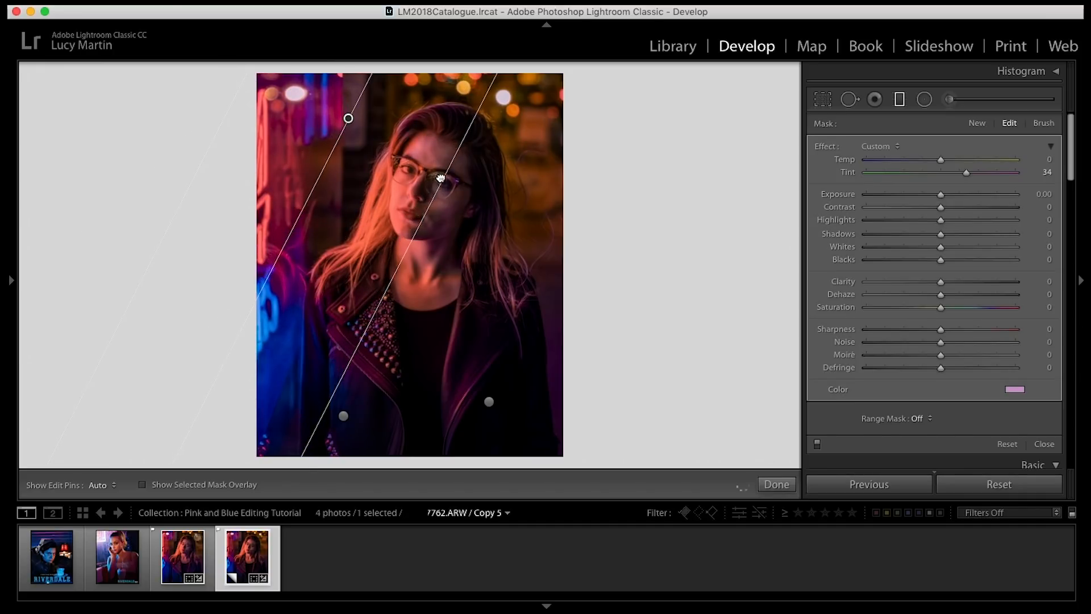
{"action": "key", "text": "m"}
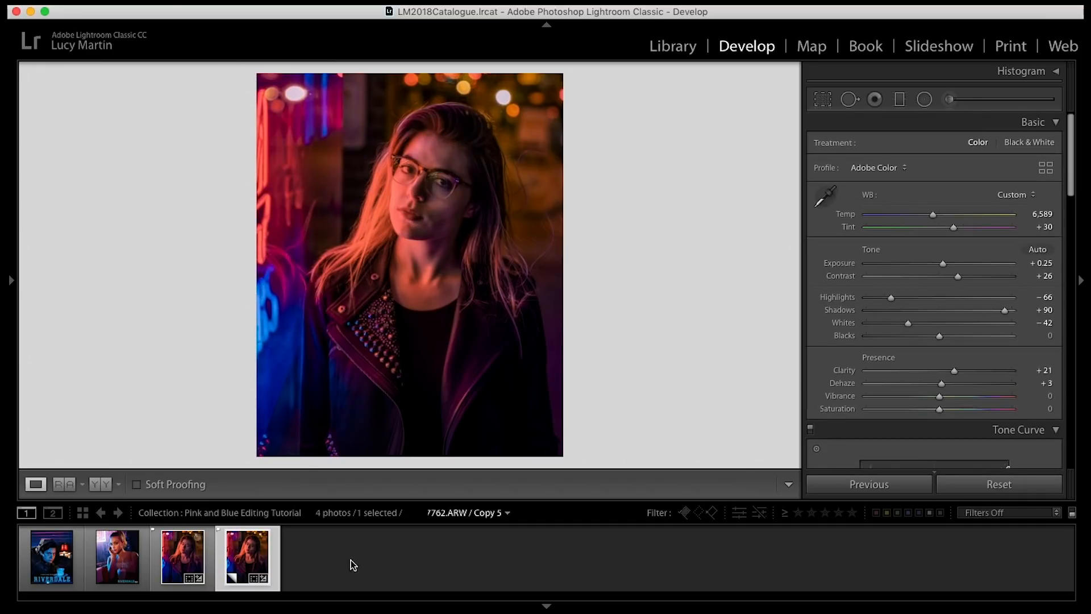
Check the Riverdale reference, then darken the portrait's lower part with a reset graduated filter at Exposure −0.51, Highlights −16 and Whites −13
{"action": "left_click", "coordinate": [118, 556]}
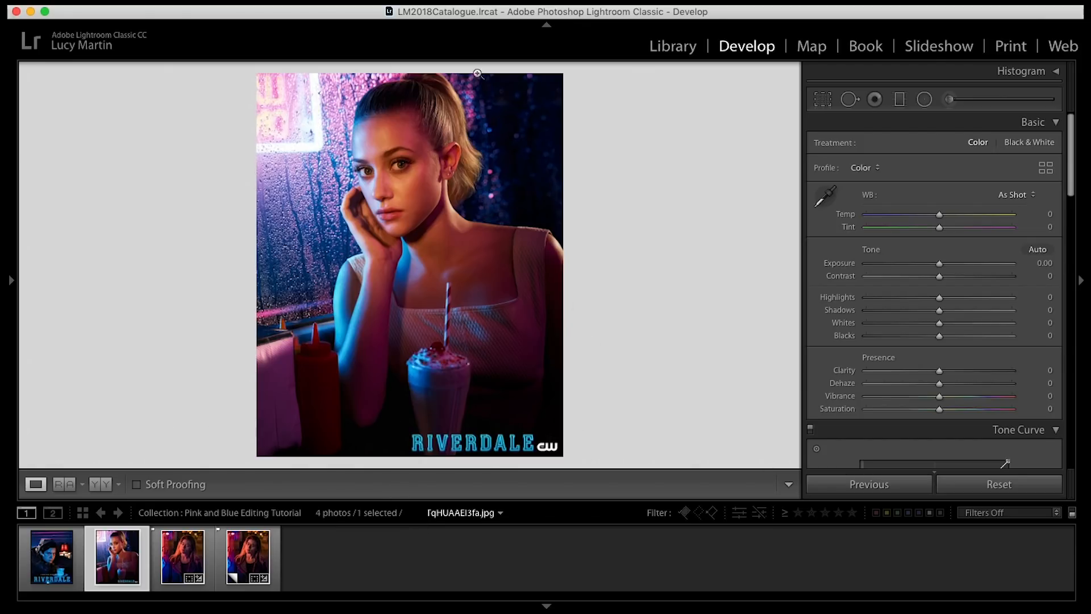
{"action": "left_click", "coordinate": [242, 580]}
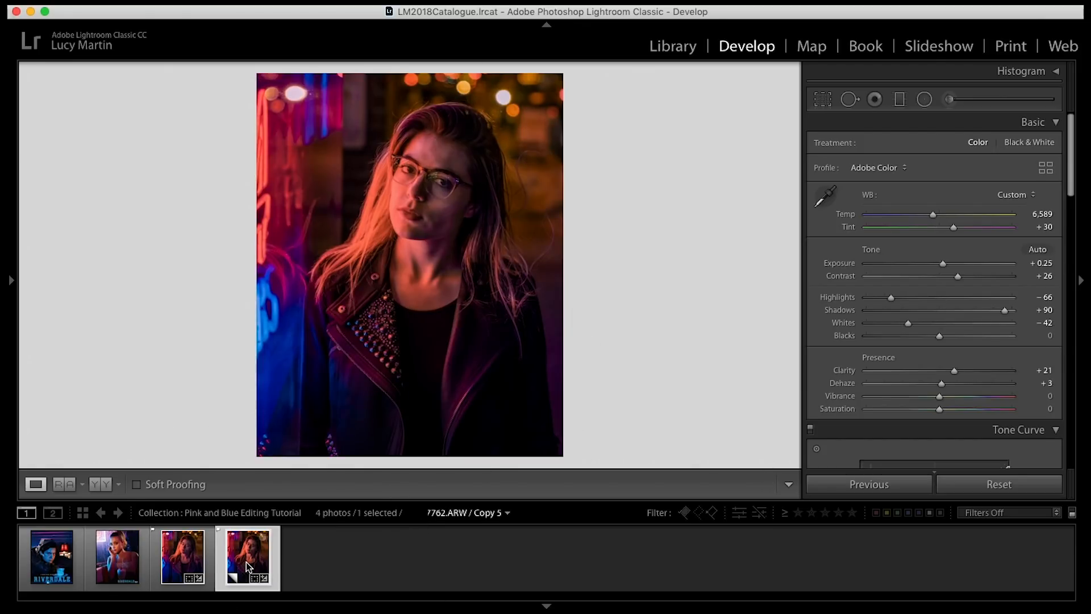
{"action": "left_click", "coordinate": [900, 99]}
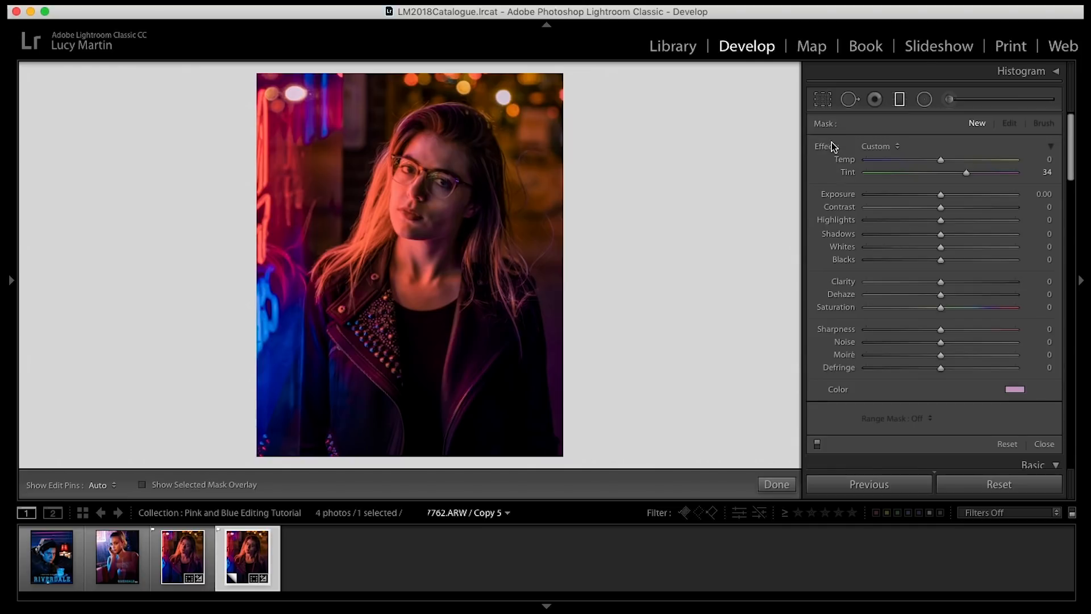
{"action": "double_click", "coordinate": [826, 149]}
{"action": "left_click_drag", "start_coordinate": [940, 194], "coordinate": [931, 196]}
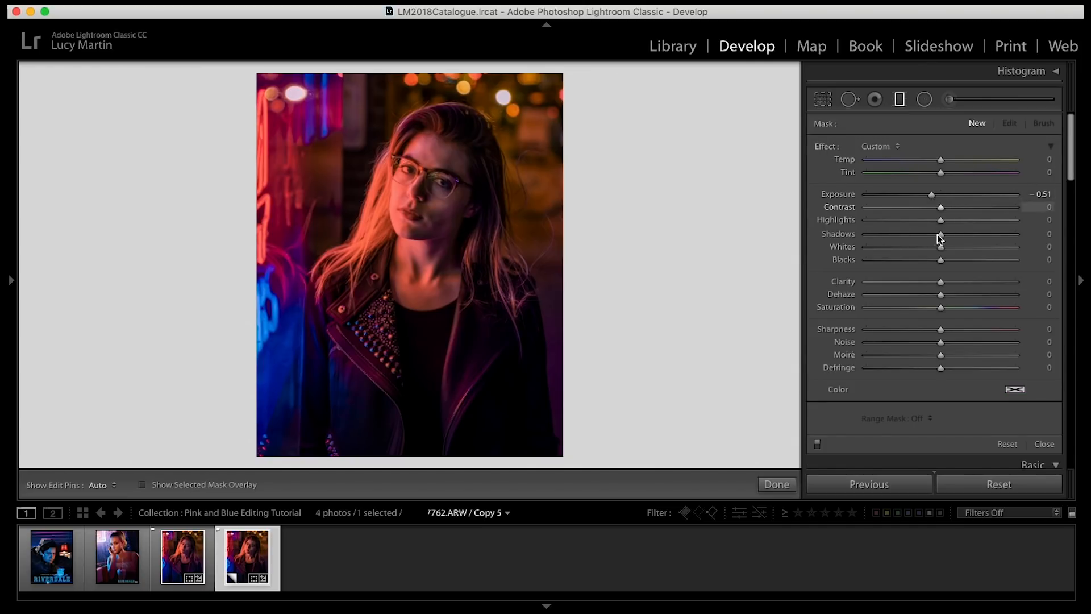
{"action": "left_click", "coordinate": [929, 221]}
{"action": "left_click", "coordinate": [931, 247]}
{"action": "left_click_drag", "start_coordinate": [462, 460], "coordinate": [456, 321]}
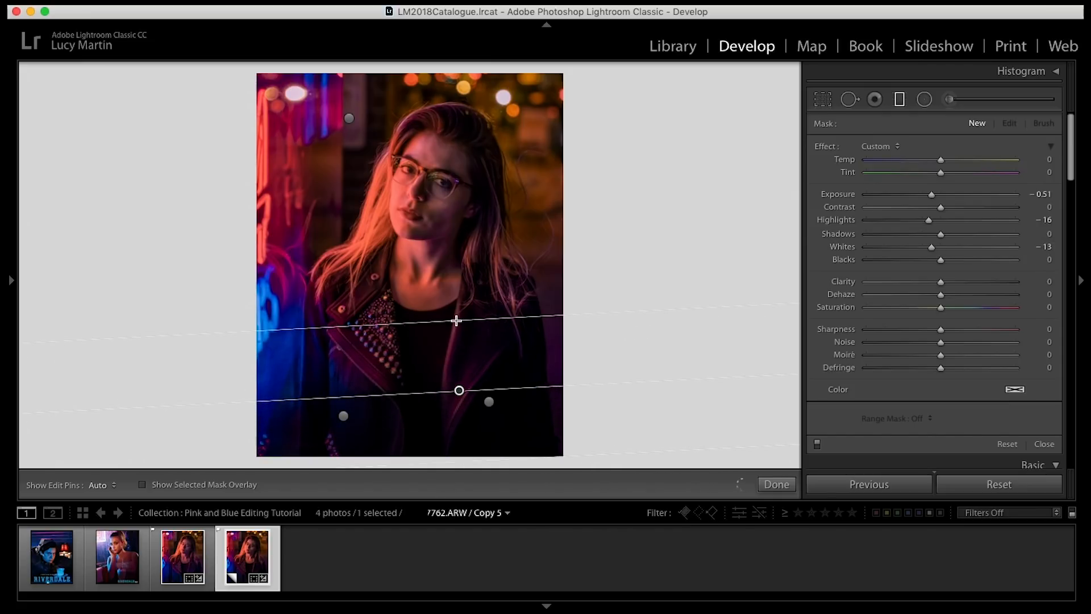
Add another graduated filter from the portrait's right side with Exposure −0.51, Highlights −16, Whites −13 and reduced saturation
{"action": "left_click_drag", "start_coordinate": [591, 258], "coordinate": [461, 274]}
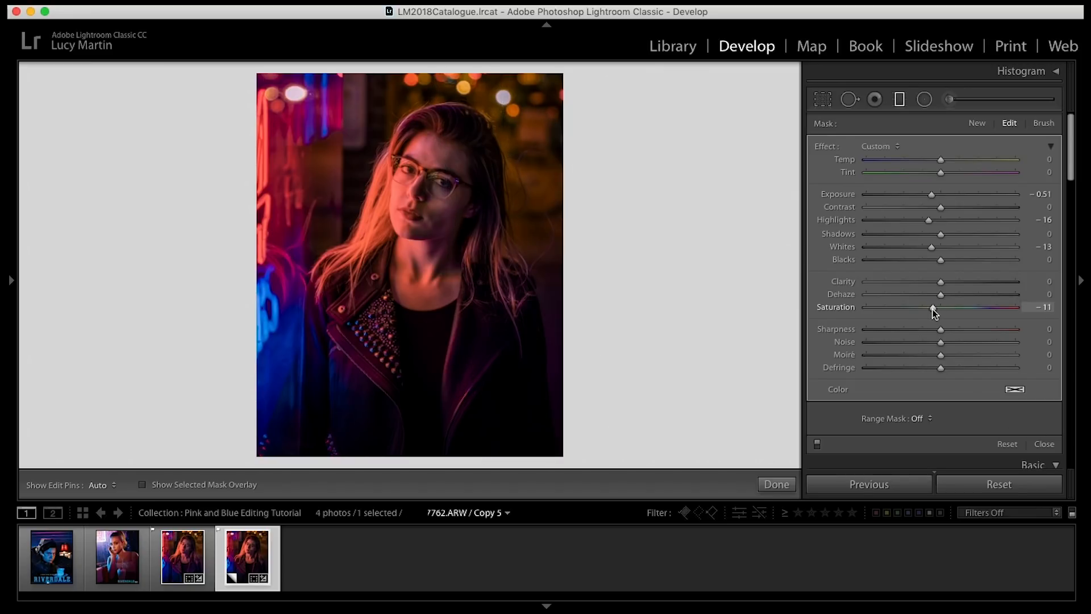
{"action": "left_click_drag", "start_coordinate": [925, 310], "coordinate": [908, 312]}
{"action": "left_click", "coordinate": [770, 487]}
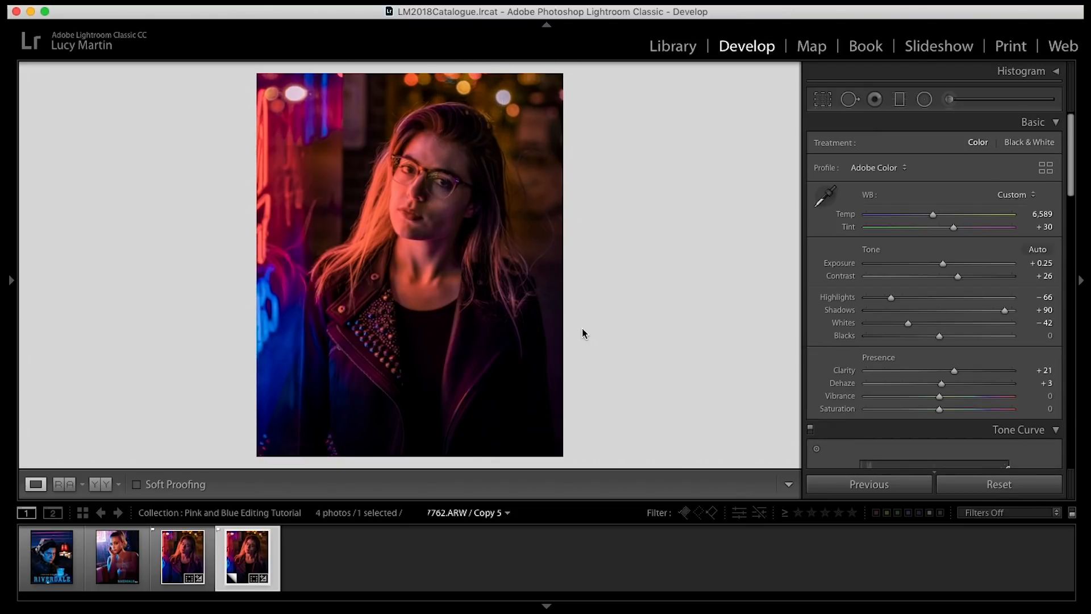
Compare the graded portrait with its unedited version, and examine the light on the subject in the Riverdale reference photo
{"action": "key", "text": "backslash"}
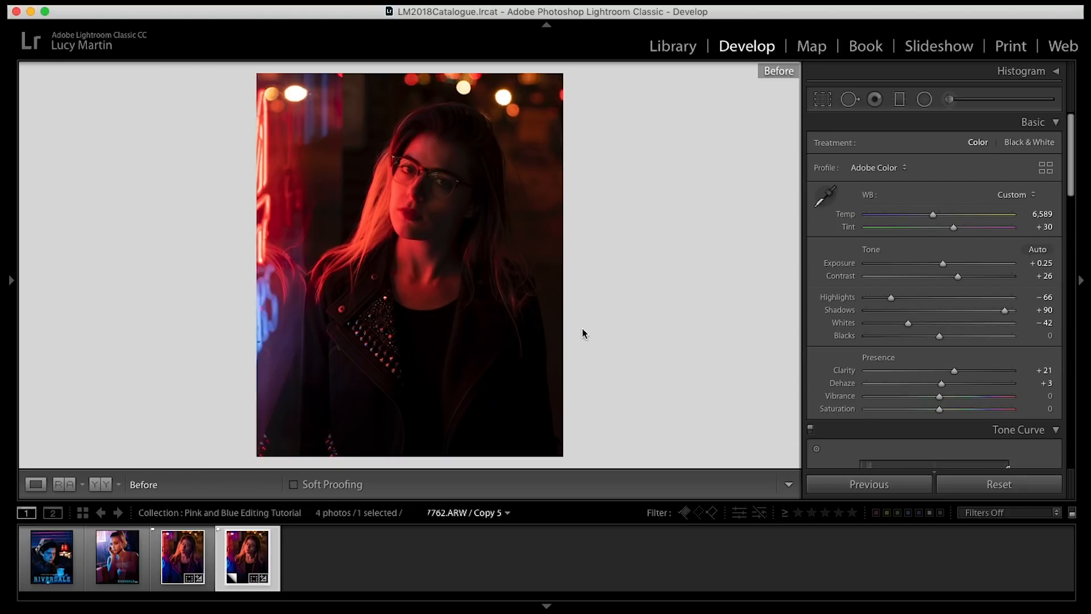
{"action": "key", "text": "backslash"}
{"action": "key", "text": "backslash"}
{"action": "key", "text": "backslash"}
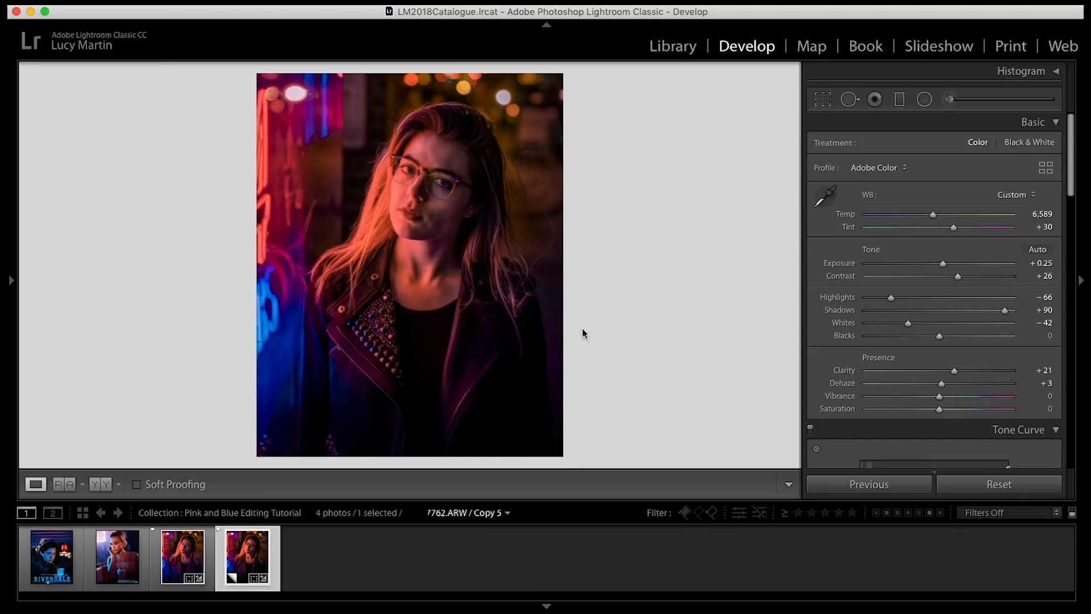
{"action": "left_click", "coordinate": [118, 568]}
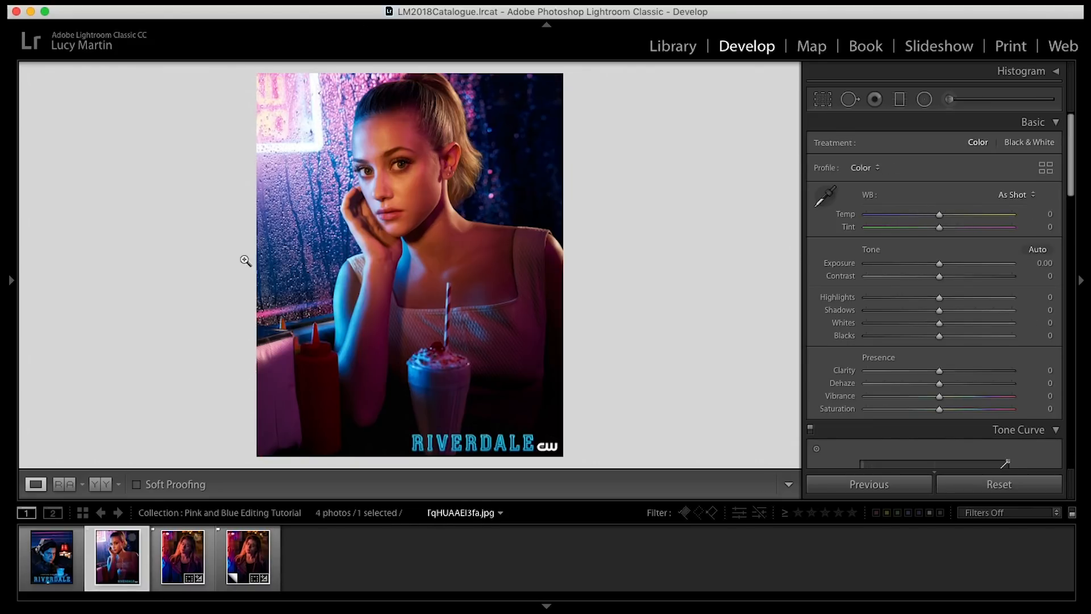
{"action": "left_click", "coordinate": [404, 195]}
{"action": "left_click", "coordinate": [414, 319]}
{"action": "left_click", "coordinate": [254, 567]}
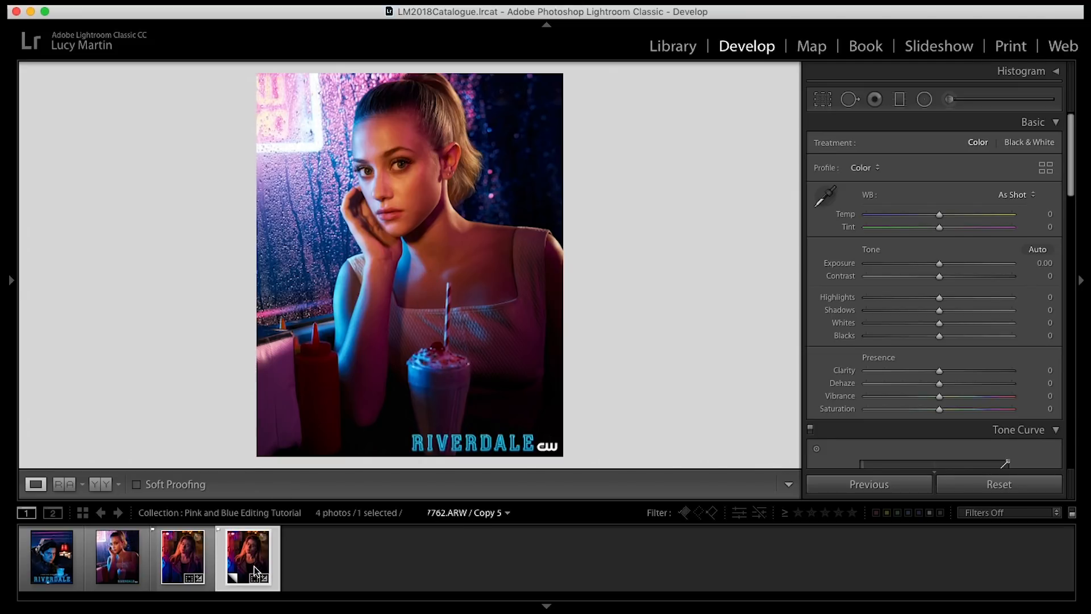
{"action": "left_click", "coordinate": [952, 99]}
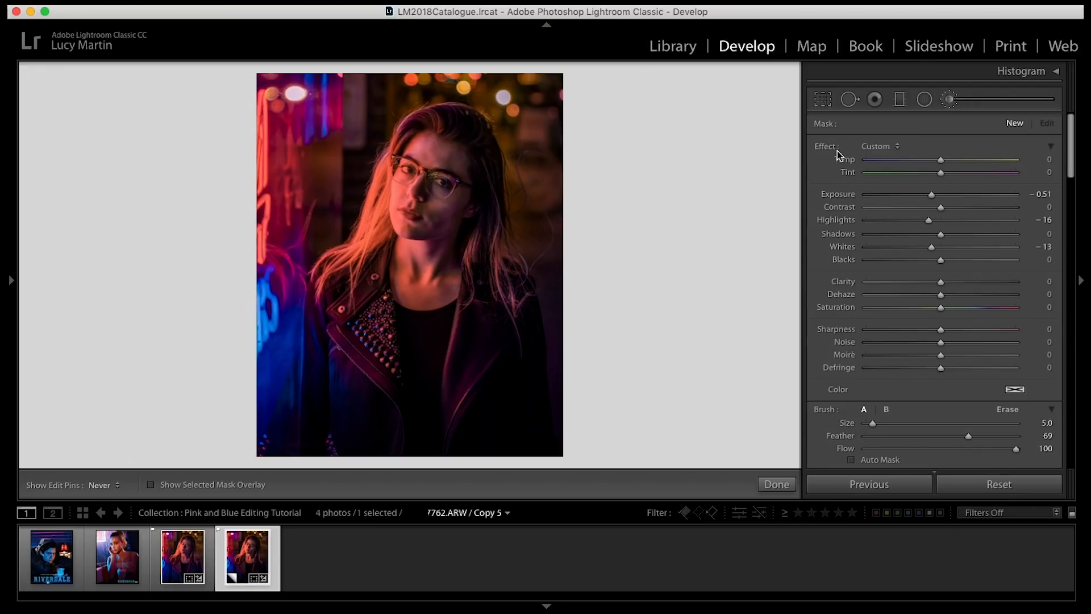
{"action": "left_click", "coordinate": [949, 100]}
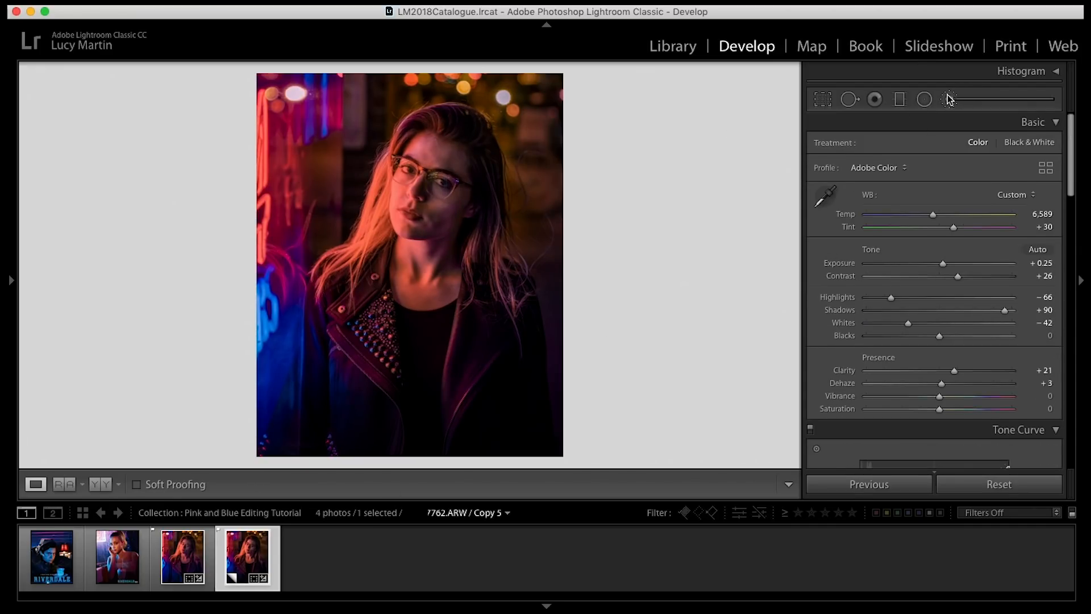
Set up a new adjustment brush with reset settings, Clarity −52 and Sharpness 17 for softening the skin
{"action": "left_click", "coordinate": [948, 100]}
{"action": "double_click", "coordinate": [826, 146]}
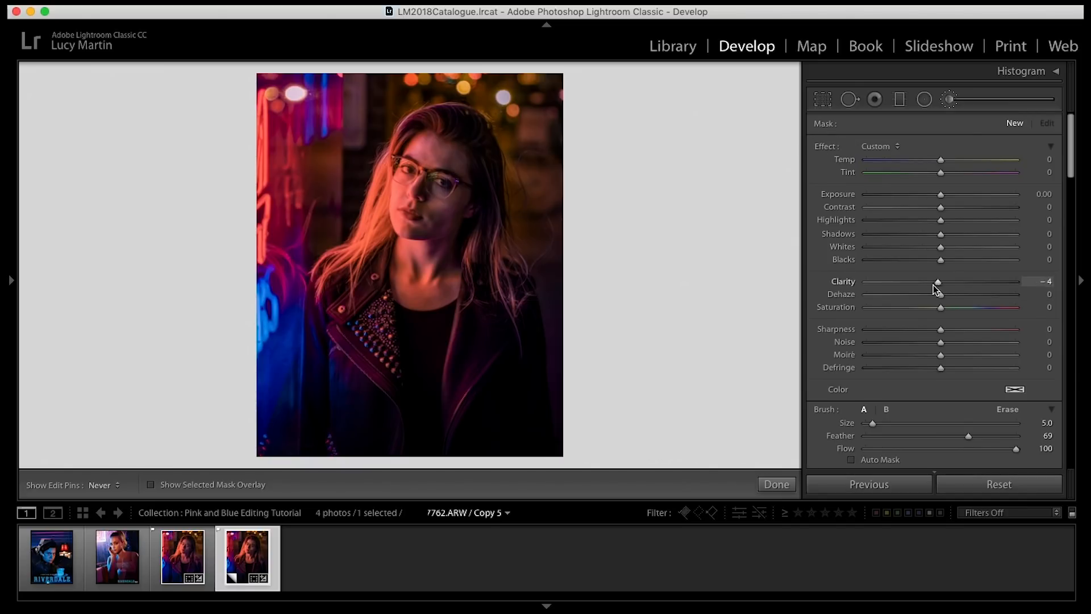
{"action": "left_click", "coordinate": [942, 330]}
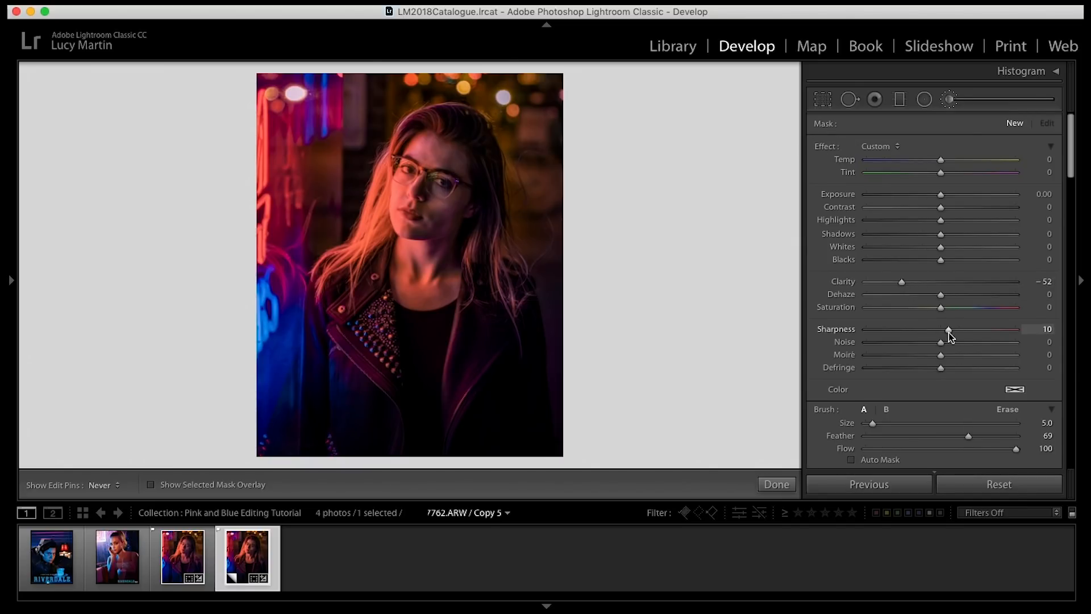
{"action": "left_click_drag", "start_coordinate": [953, 329], "coordinate": [954, 331]}
Paint the softening brush over the subject's forehead and face, using the mask overlay to check the coverage
{"action": "scroll", "coordinate": [424, 144], "scroll_direction": "down", "scroll_amount": 2}
{"action": "left_click", "coordinate": [227, 484]}
{"action": "scroll", "coordinate": [424, 142], "scroll_direction": "up", "scroll_amount": 1}
{"action": "mouse_move", "coordinate": [424, 142]}
{"action": "left_mouse_down"}
{"action": "mouse_move", "coordinate": [454, 150]}
{"action": "mouse_move", "coordinate": [418, 145]}
{"action": "mouse_move", "coordinate": [442, 158]}
{"action": "left_mouse_up"}
{"action": "scroll", "coordinate": [418, 230], "scroll_direction": "down", "scroll_amount": 3}
{"action": "left_click", "coordinate": [188, 485]}
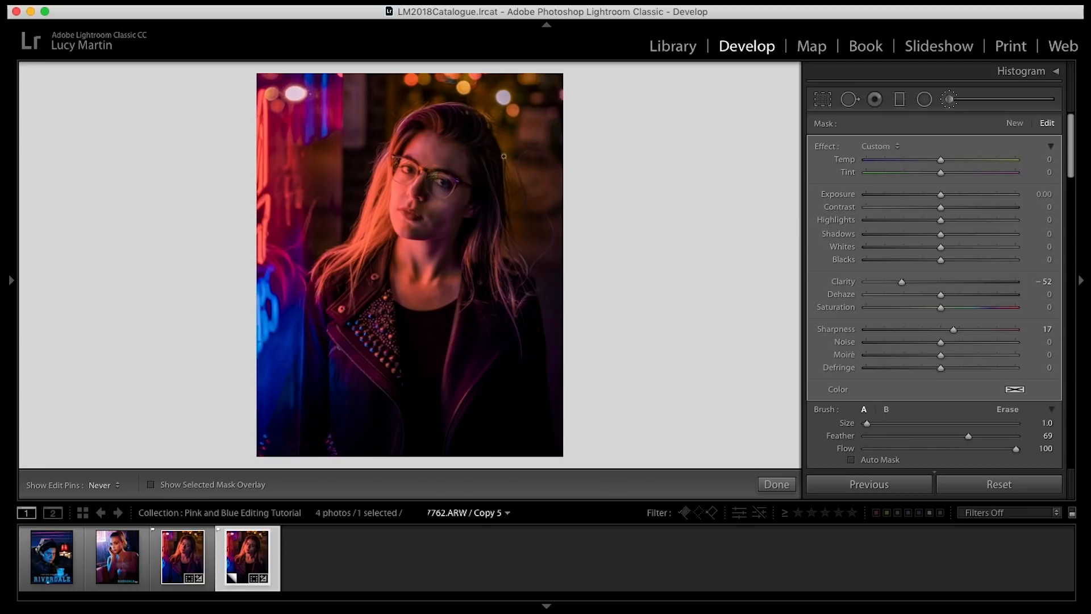
Extend the skin softening over the subject's cheek, chin and neck, and set the mask's Shadows to 10
{"action": "scroll", "coordinate": [423, 194], "scroll_direction": "up", "scroll_amount": 1}
{"action": "mouse_move", "coordinate": [395, 212]}
{"action": "left_mouse_down"}
{"action": "mouse_move", "coordinate": [408, 231]}
{"action": "mouse_move", "coordinate": [434, 227]}
{"action": "mouse_move", "coordinate": [428, 221]}
{"action": "mouse_move", "coordinate": [425, 247]}
{"action": "mouse_move", "coordinate": [398, 267]}
{"action": "mouse_move", "coordinate": [427, 282]}
{"action": "mouse_move", "coordinate": [400, 281]}
{"action": "mouse_move", "coordinate": [413, 286]}
{"action": "mouse_move", "coordinate": [405, 304]}
{"action": "mouse_move", "coordinate": [398, 288]}
{"action": "mouse_move", "coordinate": [447, 293]}
{"action": "mouse_move", "coordinate": [414, 255]}
{"action": "left_mouse_up"}
{"action": "key", "text": "bracketleft"}
{"action": "key", "text": "bracketright"}
{"action": "key", "text": "bracketright"}
{"action": "key", "text": "bracketright"}
{"action": "key", "text": "bracketright"}
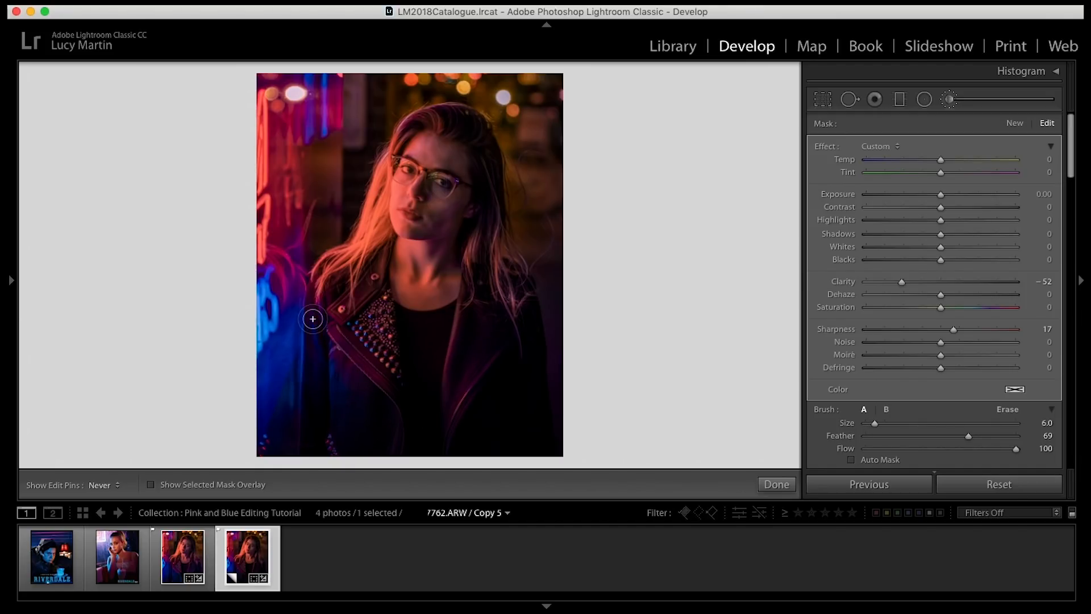
{"action": "key", "text": "bracketleft"}
{"action": "left_click_drag", "start_coordinate": [941, 234], "coordinate": [948, 235]}
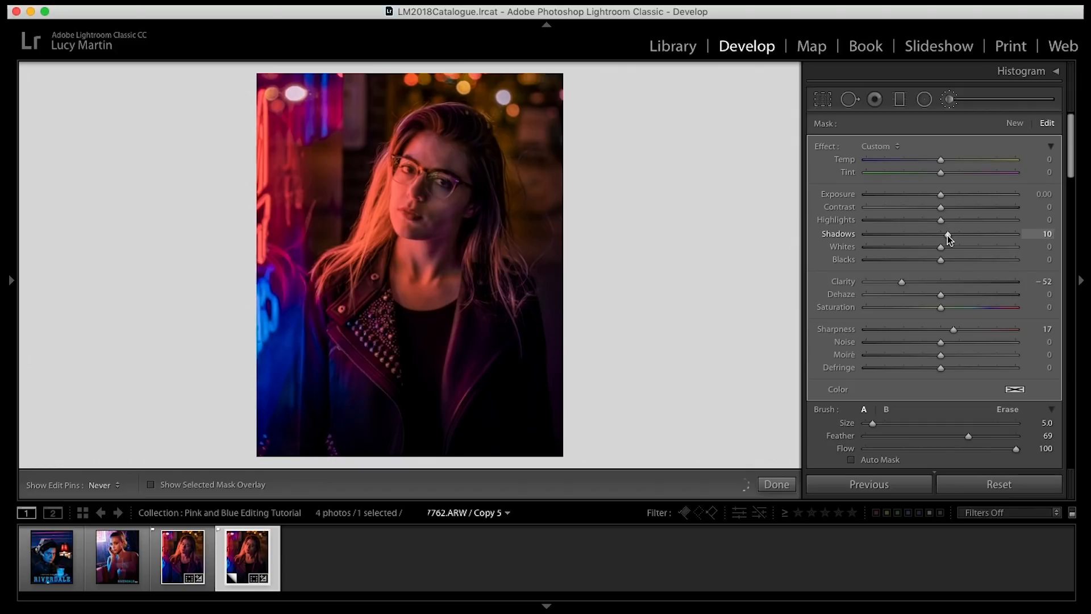
{"action": "left_click", "coordinate": [952, 103]}
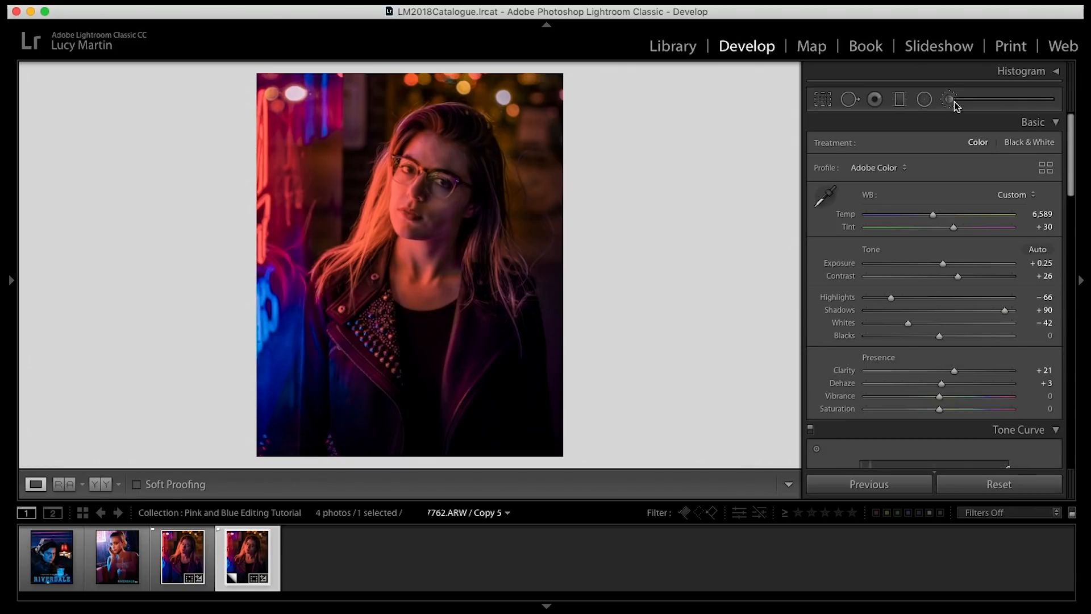
Set up another adjustment brush with reset settings, Contrast 13, Clarity 20 and Sharpness 22
{"action": "left_click", "coordinate": [953, 101]}
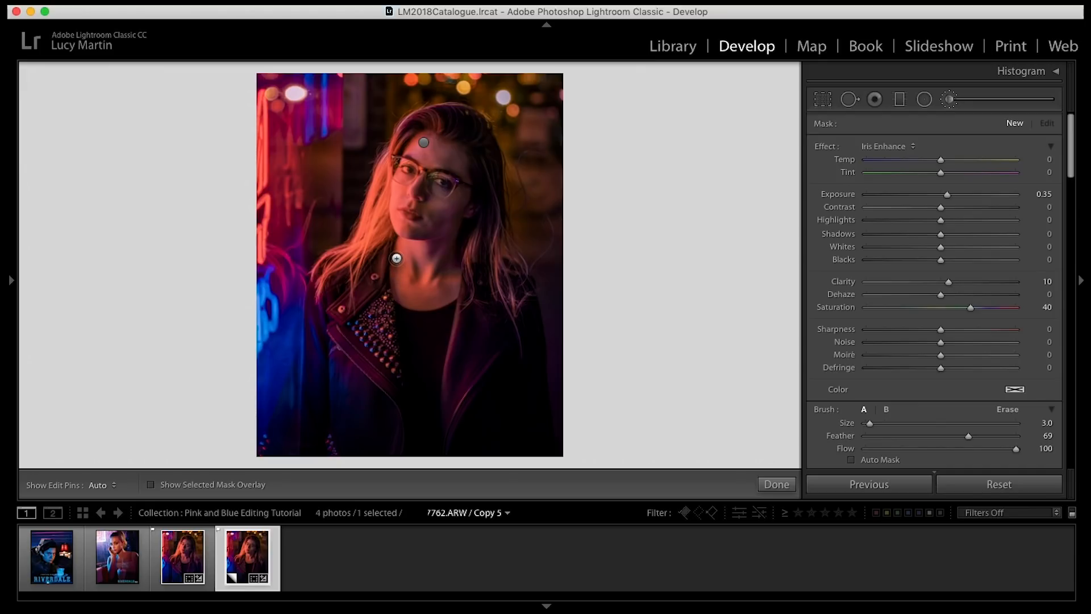
{"action": "double_click", "coordinate": [826, 146]}
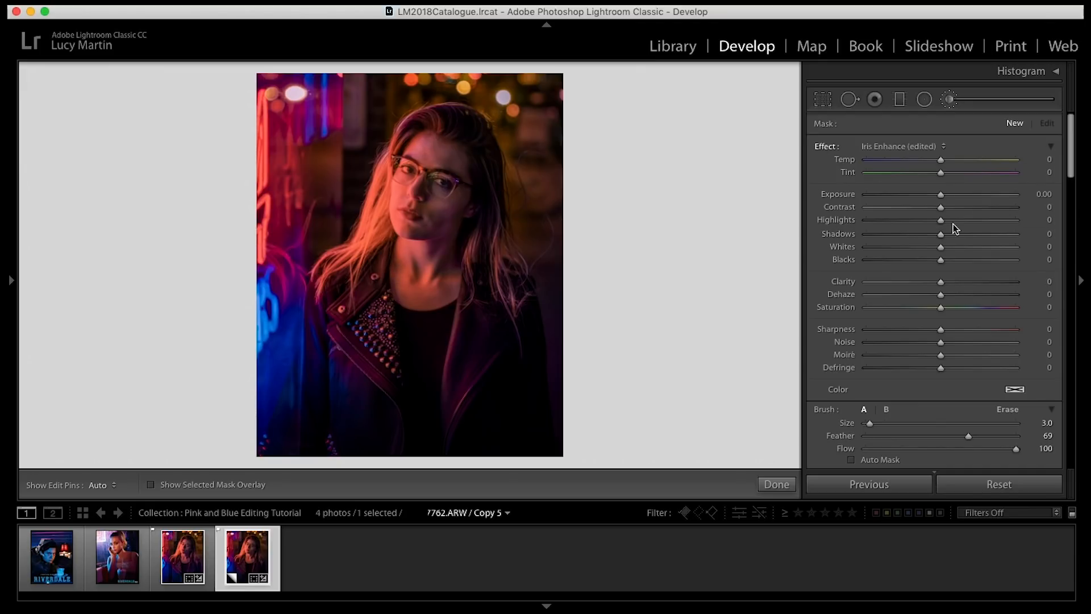
{"action": "left_click", "coordinate": [950, 208]}
{"action": "left_click", "coordinate": [956, 282]}
{"action": "left_click", "coordinate": [957, 331]}
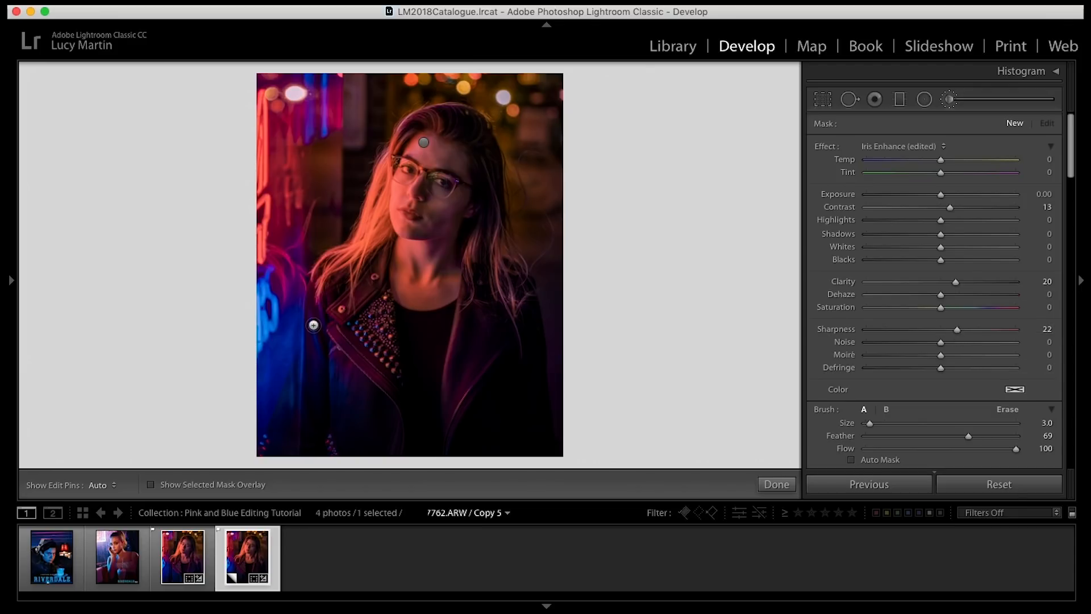
Paint the sharpening brush along the jacket's collar and studded lapel, resizing the brush for the details
{"action": "key", "text": "bracketright"}
{"action": "left_click_drag", "start_coordinate": [375, 279], "coordinate": [343, 303]}
{"action": "key", "text": "h"}
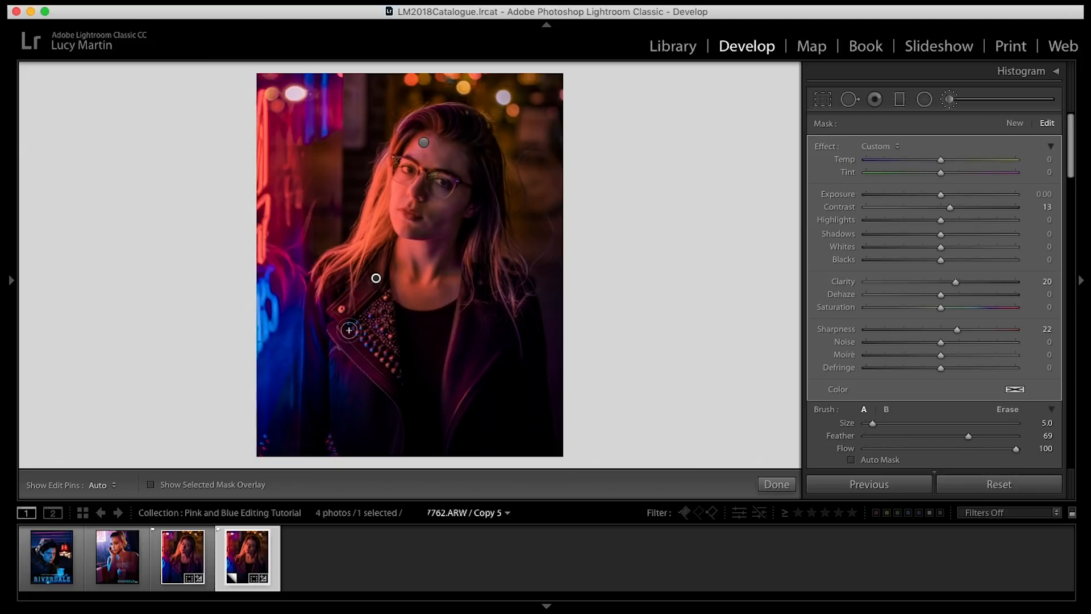
{"action": "key", "text": "bracketleft"}
{"action": "key", "text": "bracketleft"}
{"action": "key", "text": "h"}
{"action": "key", "text": "h"}
{"action": "key", "text": "h"}
Set the jacket mask's Exposure to 0.10 and finish the brush adjustment
{"action": "left_click_drag", "start_coordinate": [943, 195], "coordinate": [944, 196]}
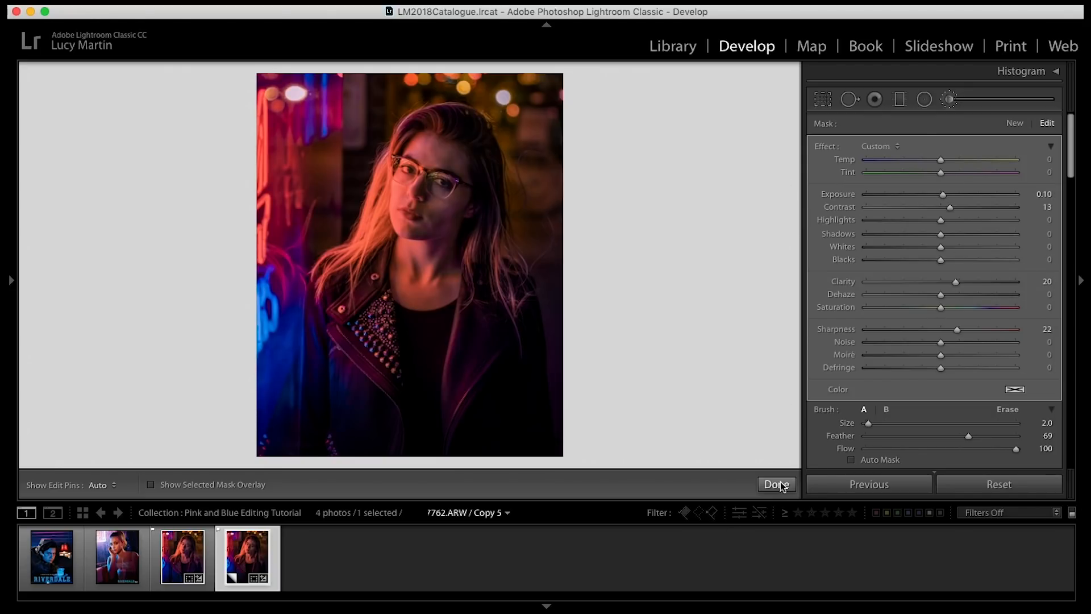
{"action": "key", "text": "]"}
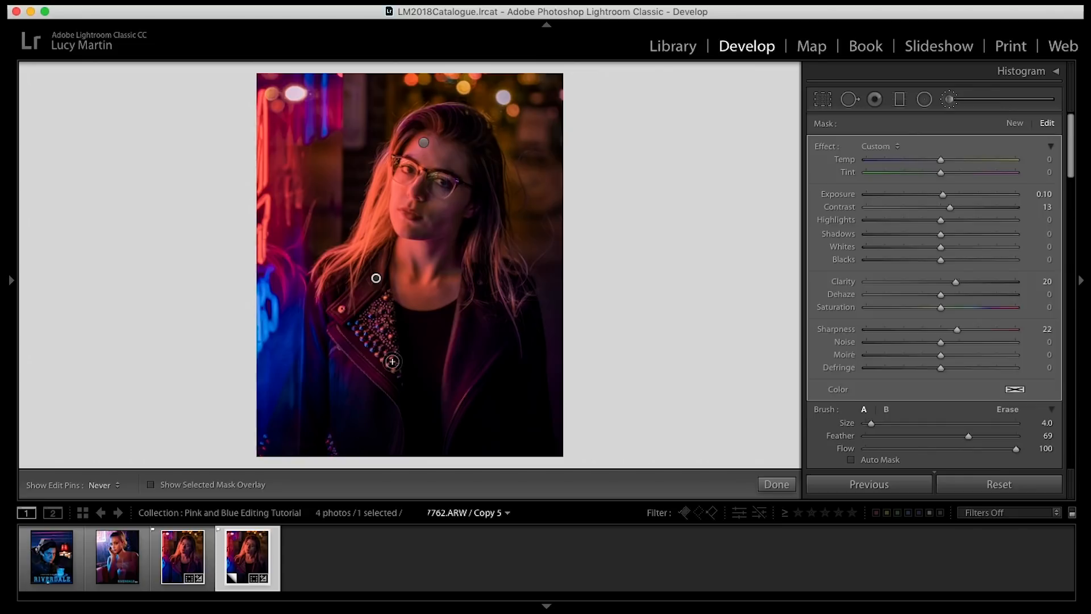
{"action": "key", "text": "k"}
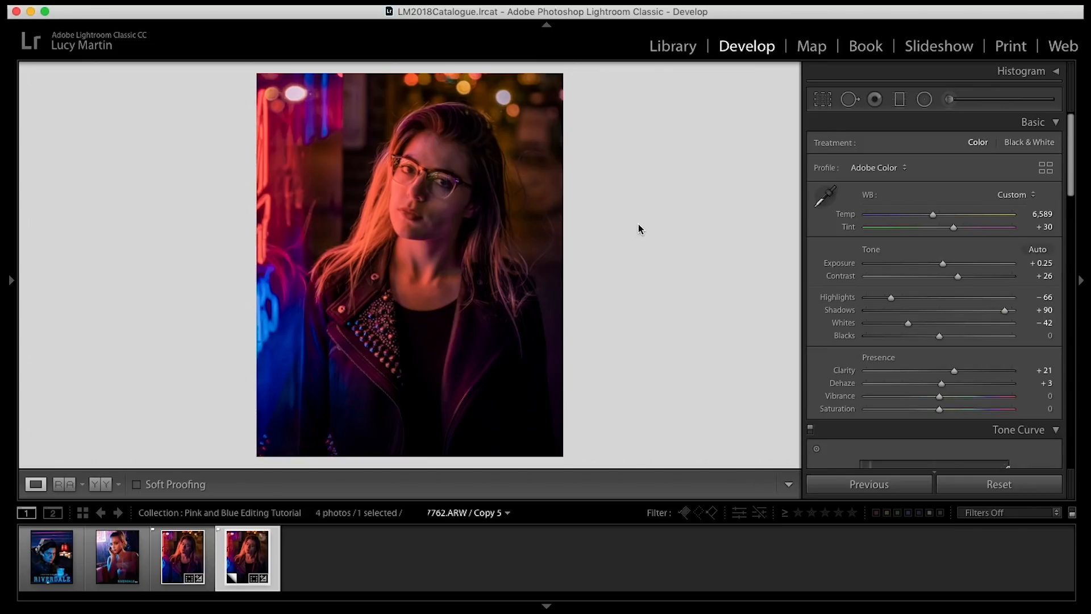
Compare the graded portrait with the Riverdale reference of the woman with the milkshake and the earlier edited version of the portrait
{"action": "left_click", "coordinate": [947, 102]}
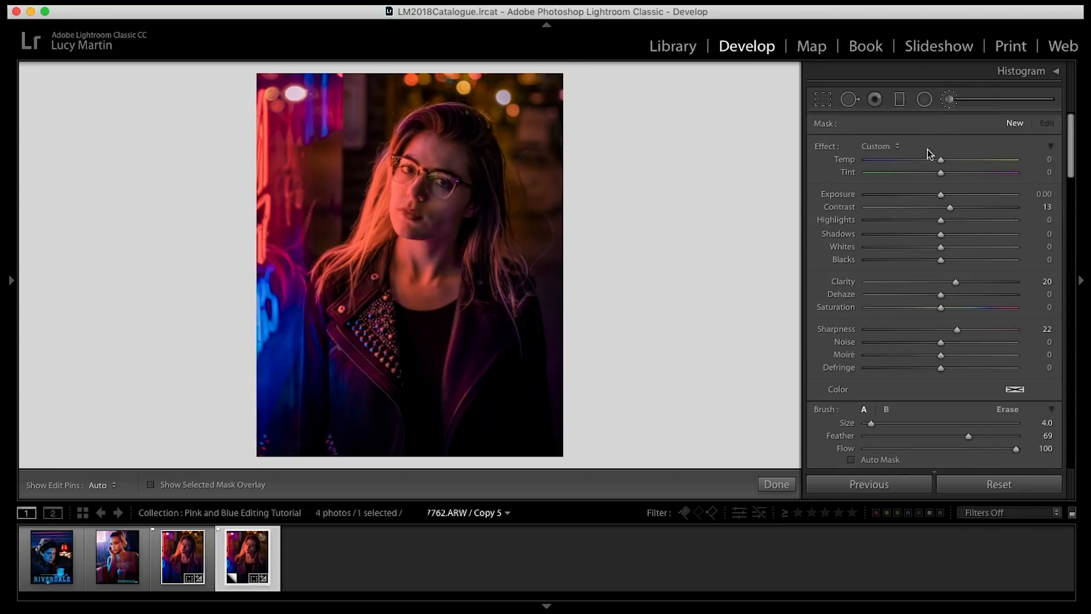
{"action": "left_click", "coordinate": [954, 100]}
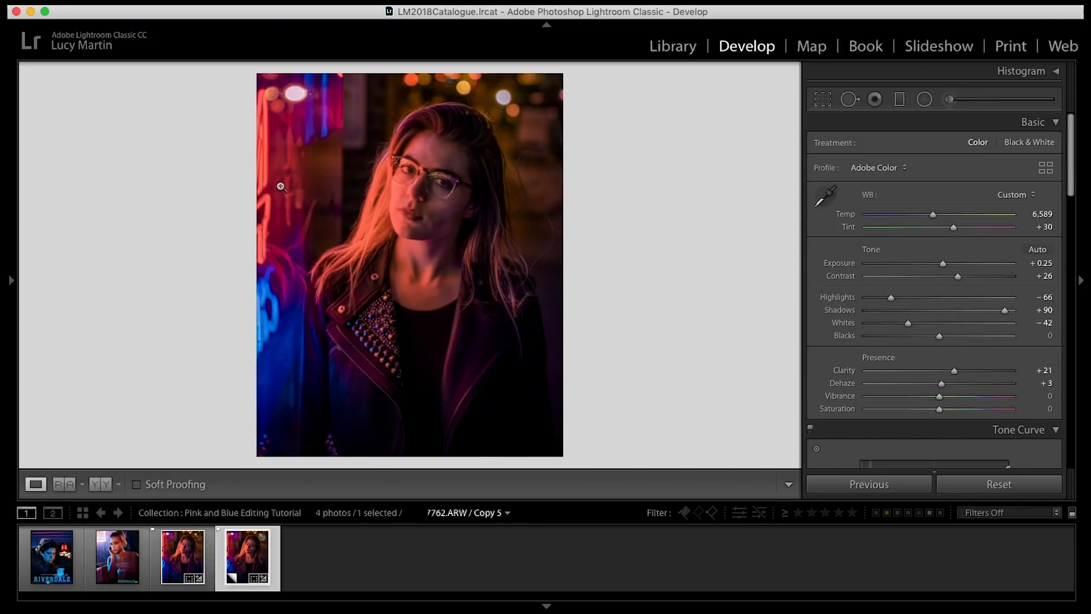
{"action": "left_click", "coordinate": [118, 555]}
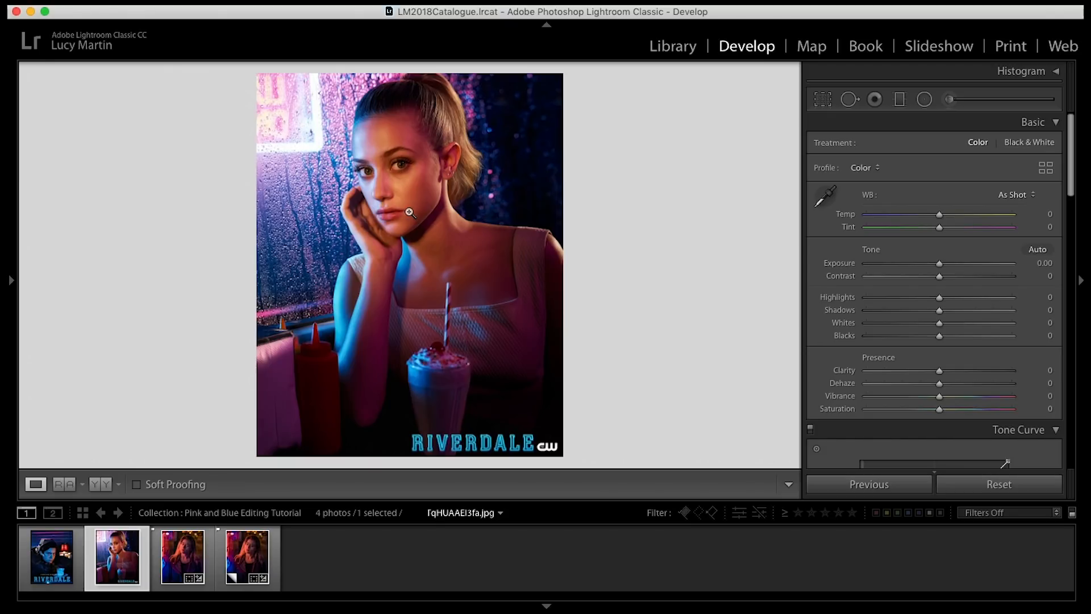
{"action": "left_click", "coordinate": [177, 559]}
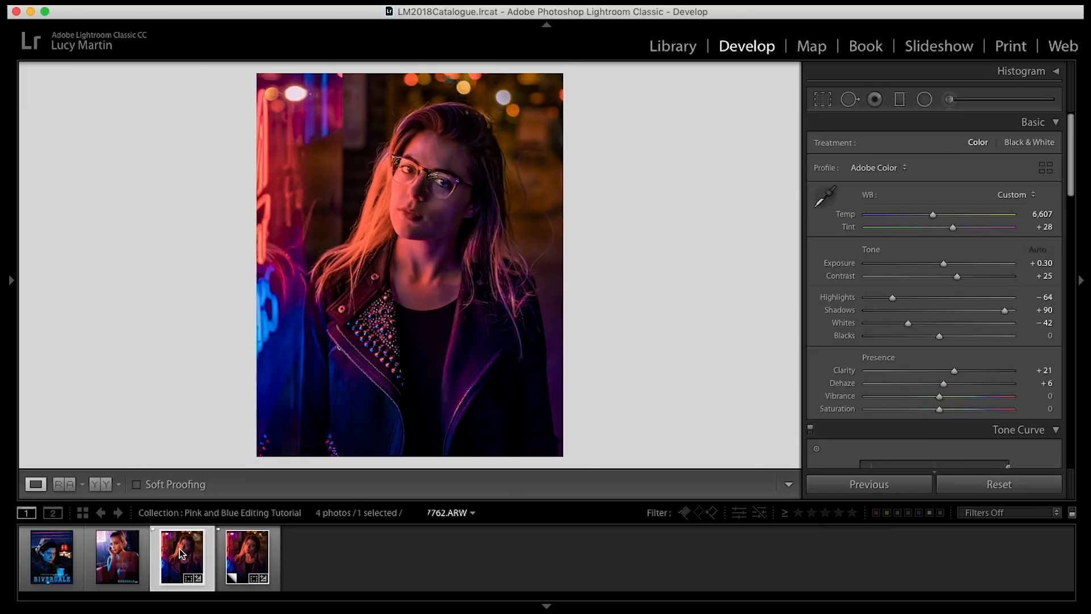